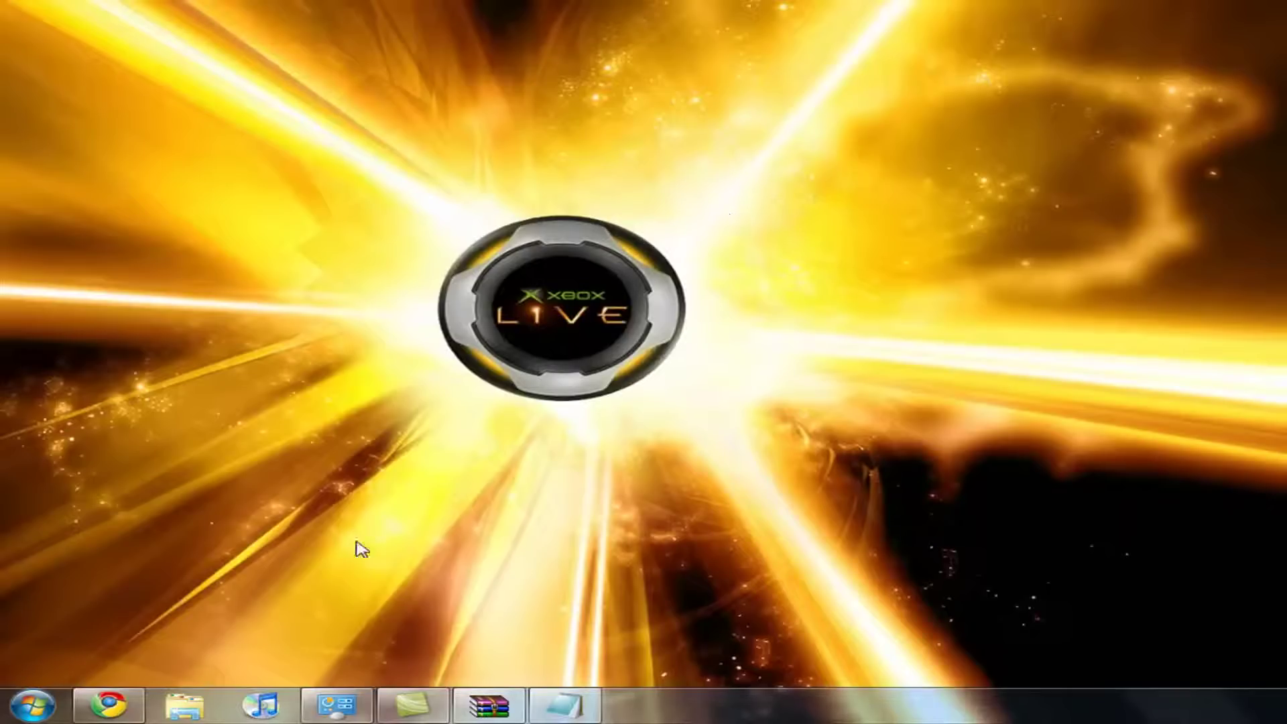
# Restore the Chrome window showing the Xbox_Live_HD_Wallpaper page on wallpaper-s.org.
pyautogui.moveTo(109, 704)
pyautogui.click(279, 584)
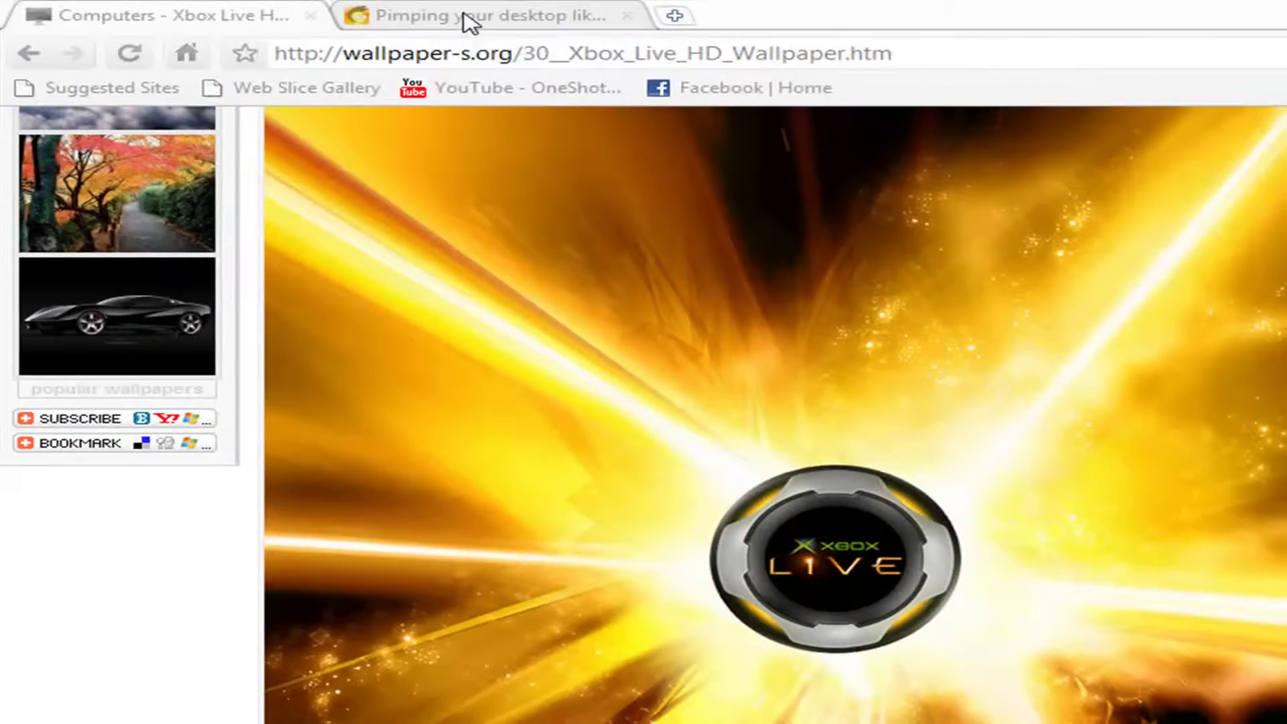
# Switch to the 'Pimping your desktop like PCWizKid' tab and download PCWizKid_Cursors.zip.
pyautogui.click(469, 19)
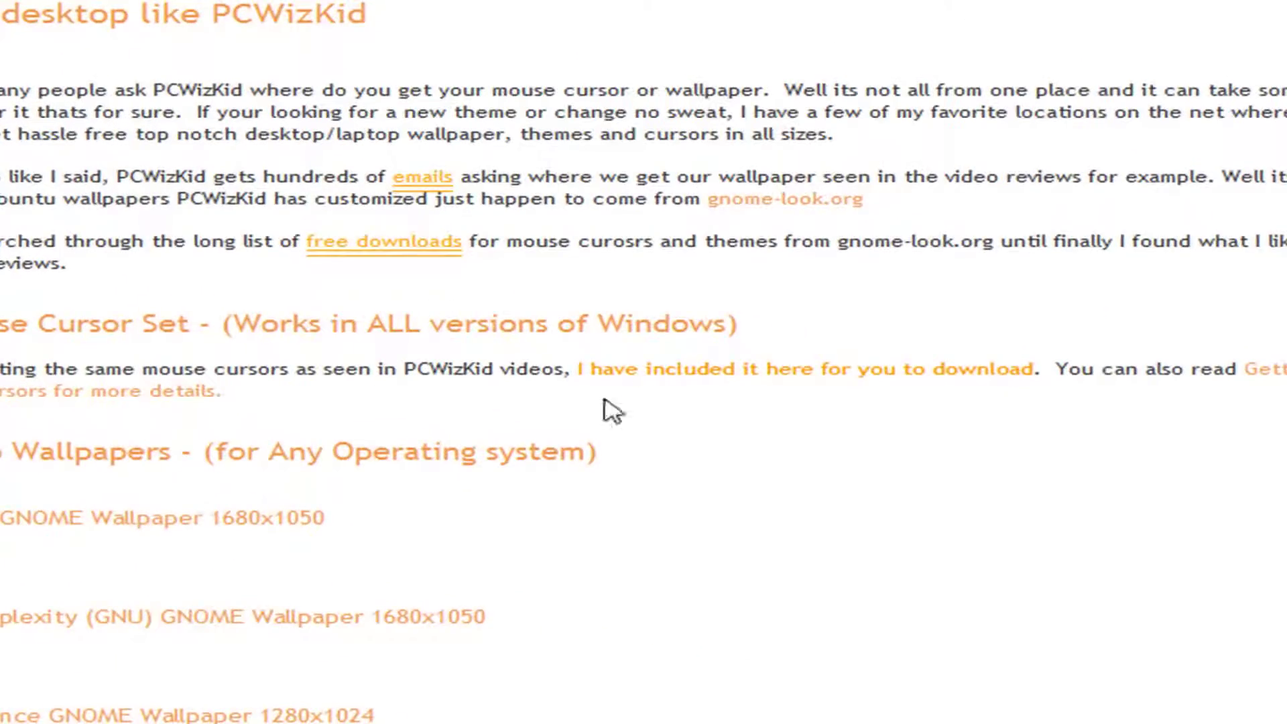
pyautogui.click(658, 370)
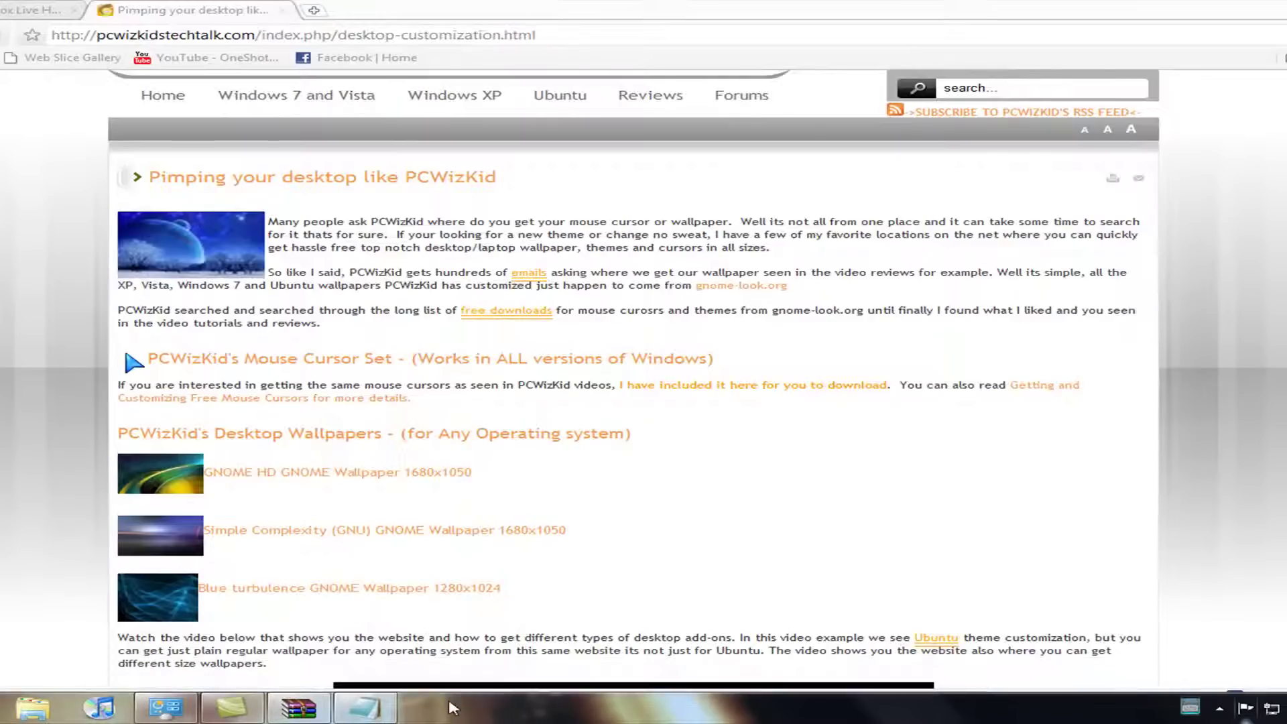
pyautogui.moveTo(293, 716)
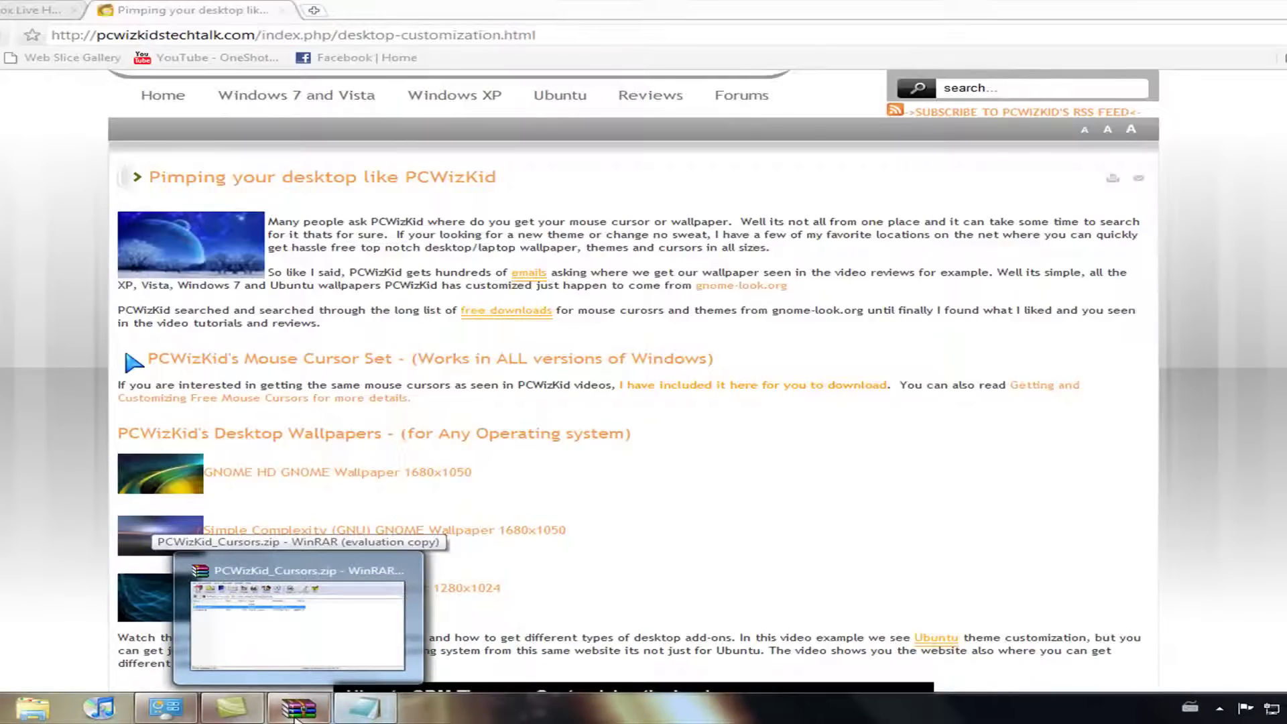
# Bring the WinRAR window listing PCWizKid_Cursors.zip's contents to the front.
pyautogui.click(295, 716)
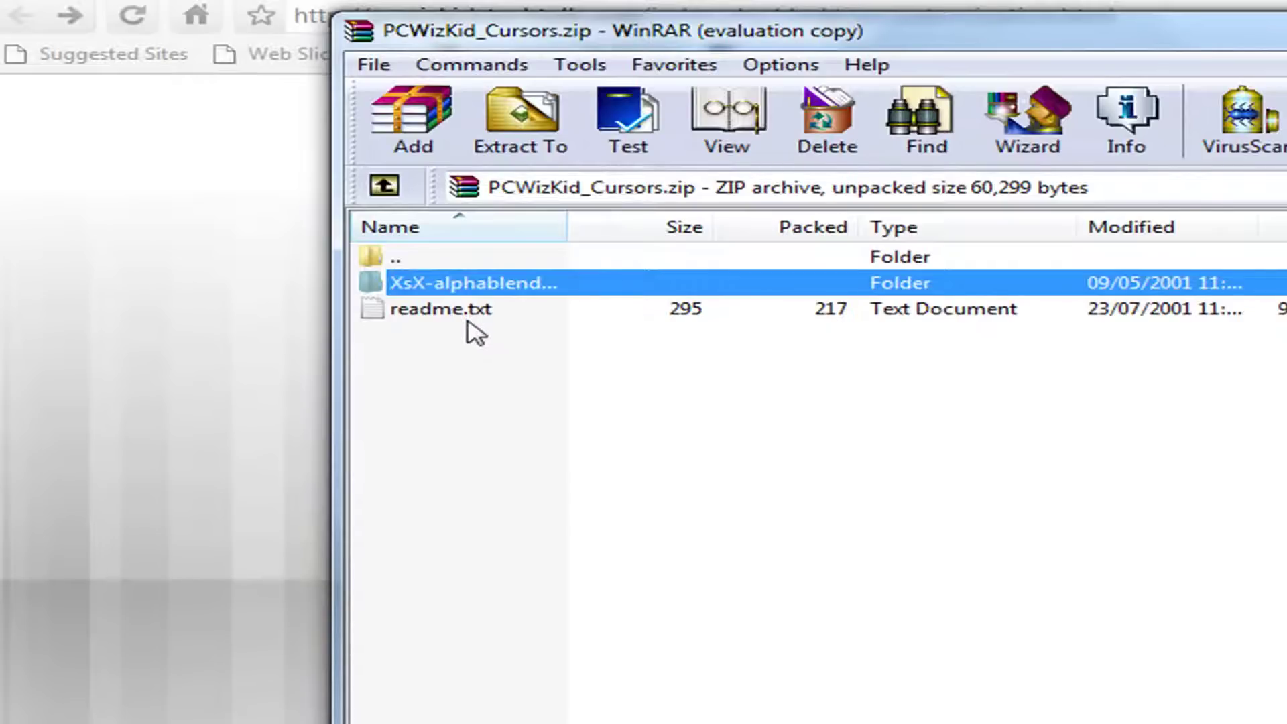
# Open readme.txt from the archive and read its note about unzipping into \windows\cursors\.
pyautogui.doubleClick(473, 312)
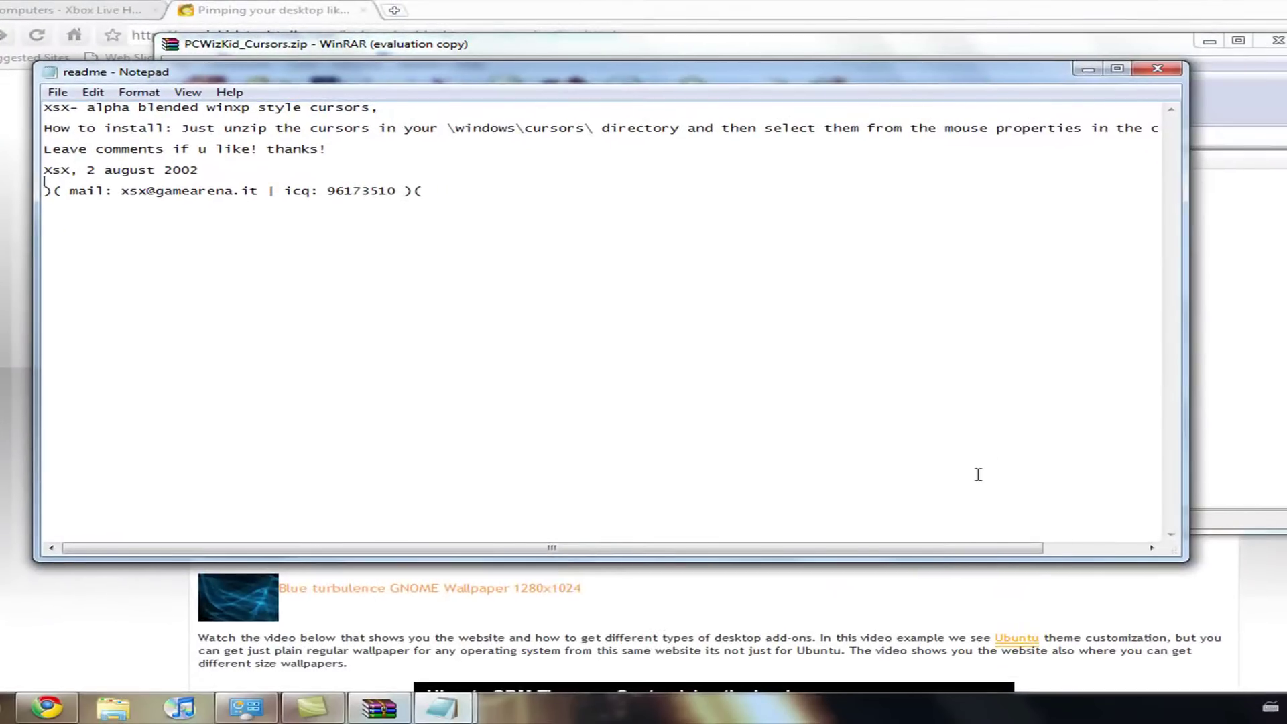
pyautogui.moveTo(998, 555); pyautogui.dragTo(932, 553)
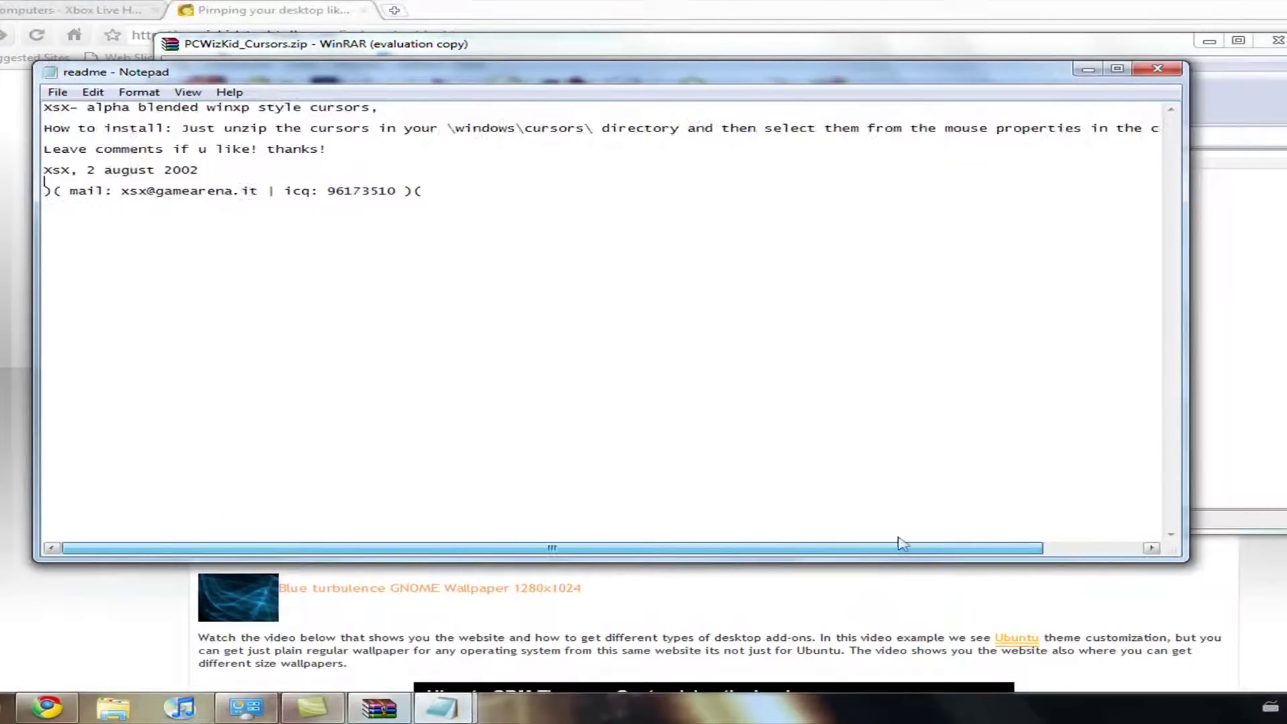
# Close the readme and open the archive's XsX-alphablendedcursors folder.
pyautogui.click(1158, 69)
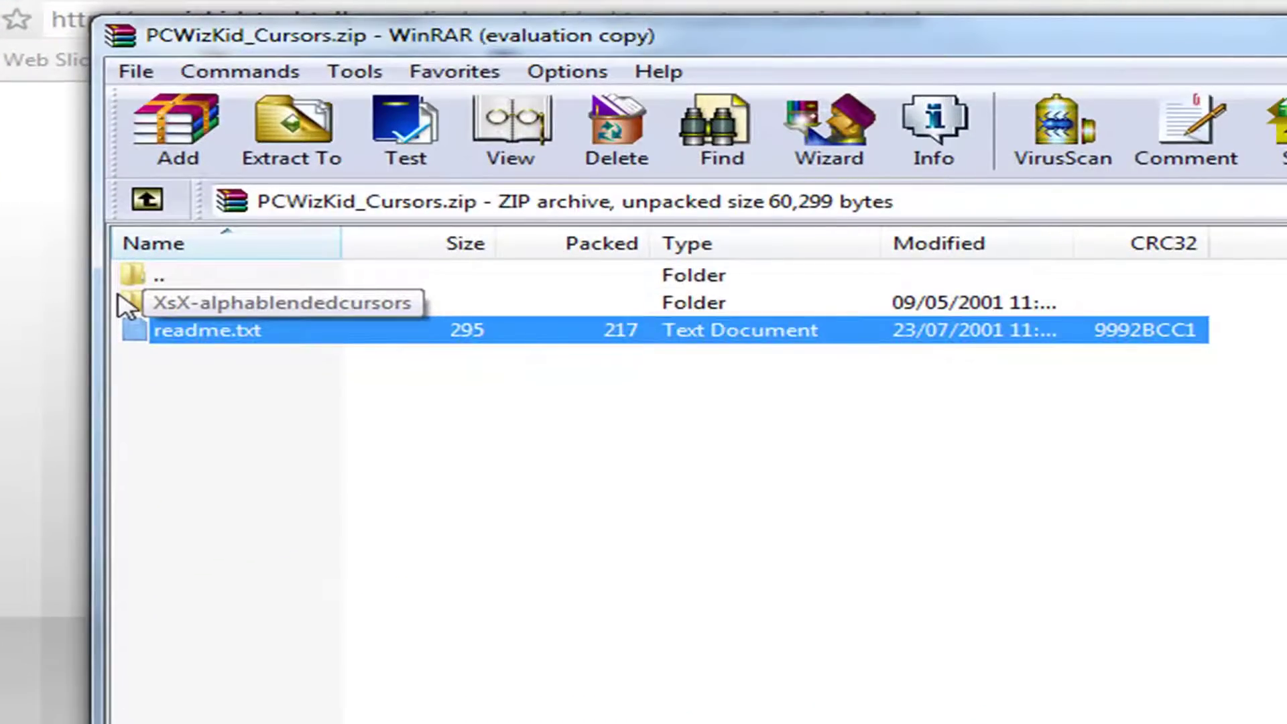
pyautogui.click(268, 309)
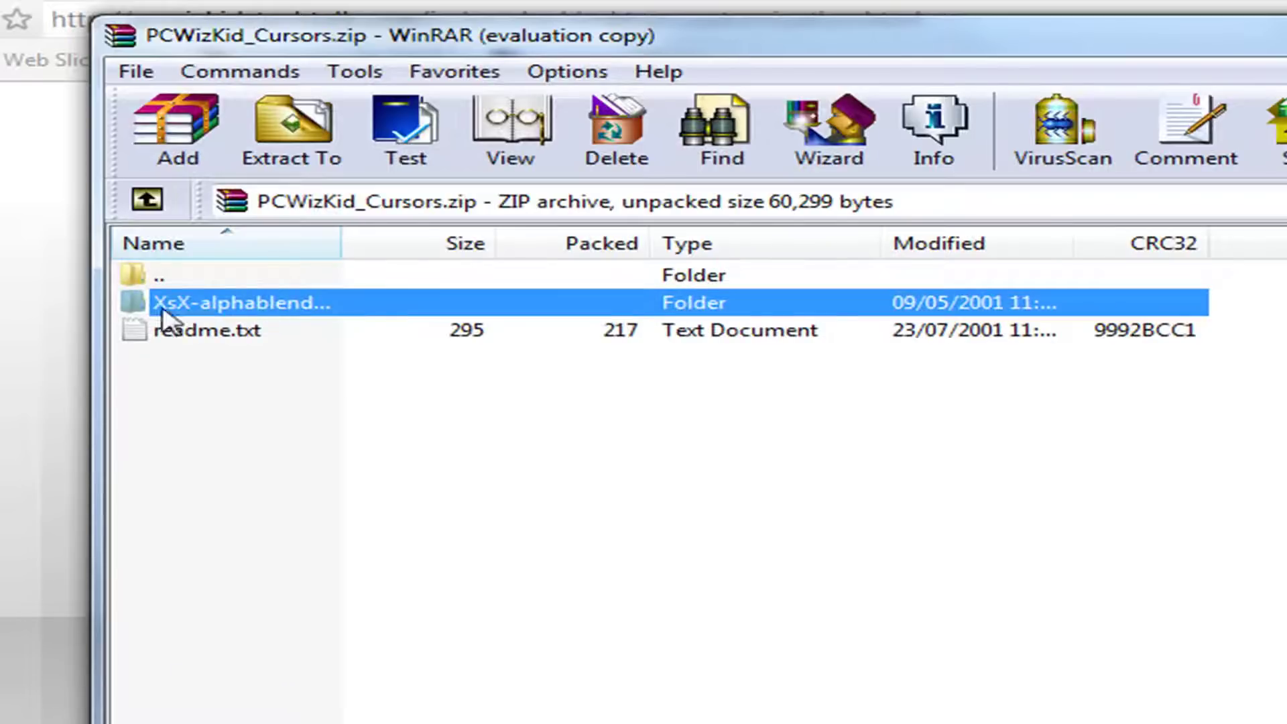
pyautogui.doubleClick(133, 307)
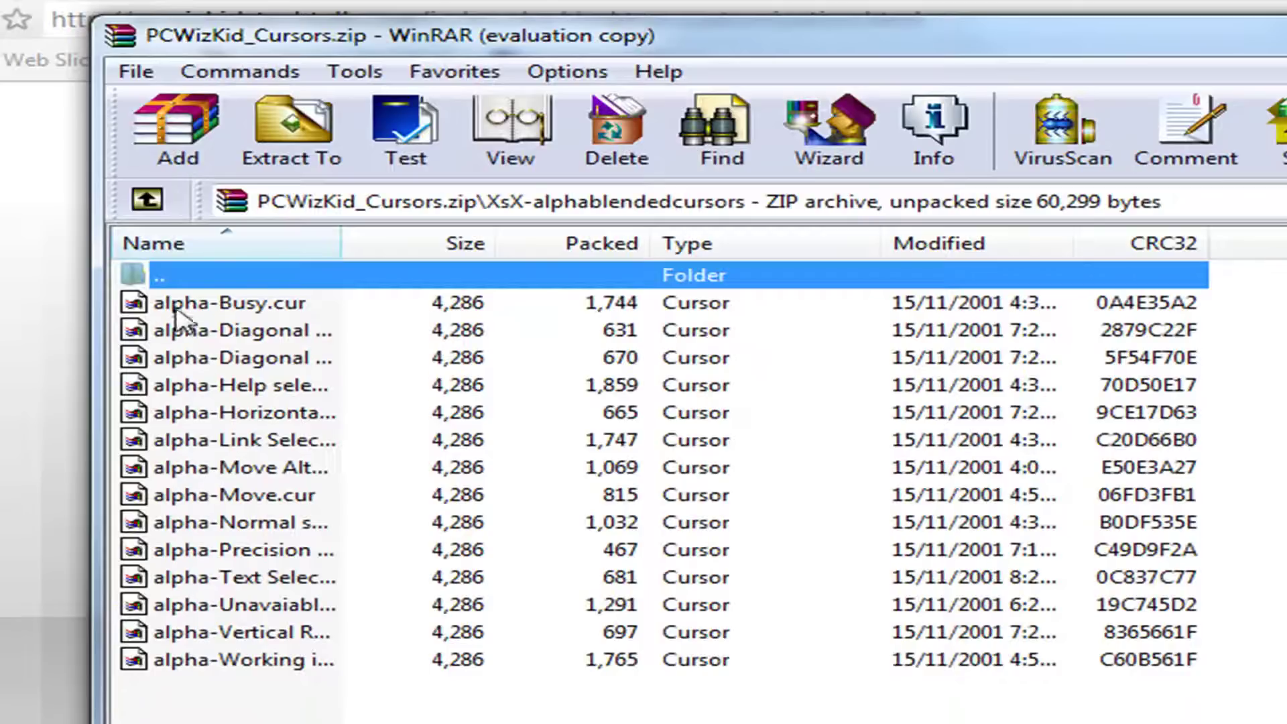
# Select all 14 alpha .cur files, starting from alpha-Busy.cur.
pyautogui.moveTo(166, 280); pyautogui.dragTo(248, 427)
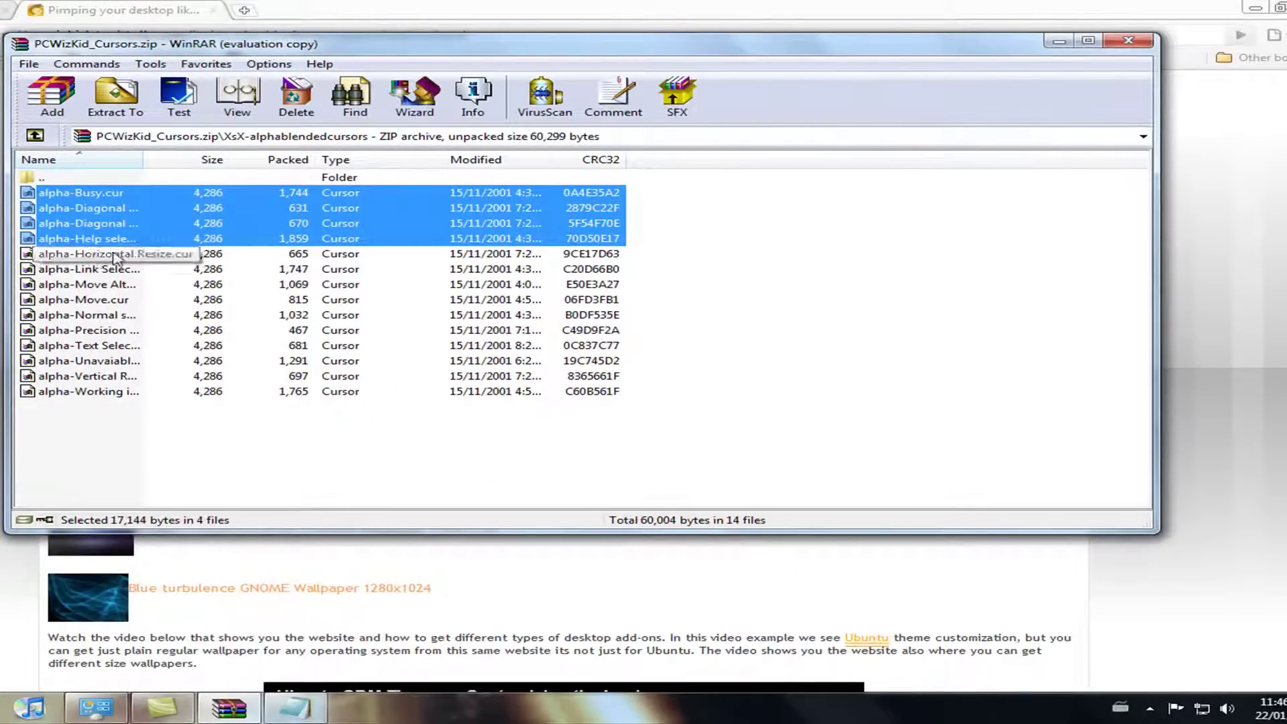
pyautogui.press('super+space')
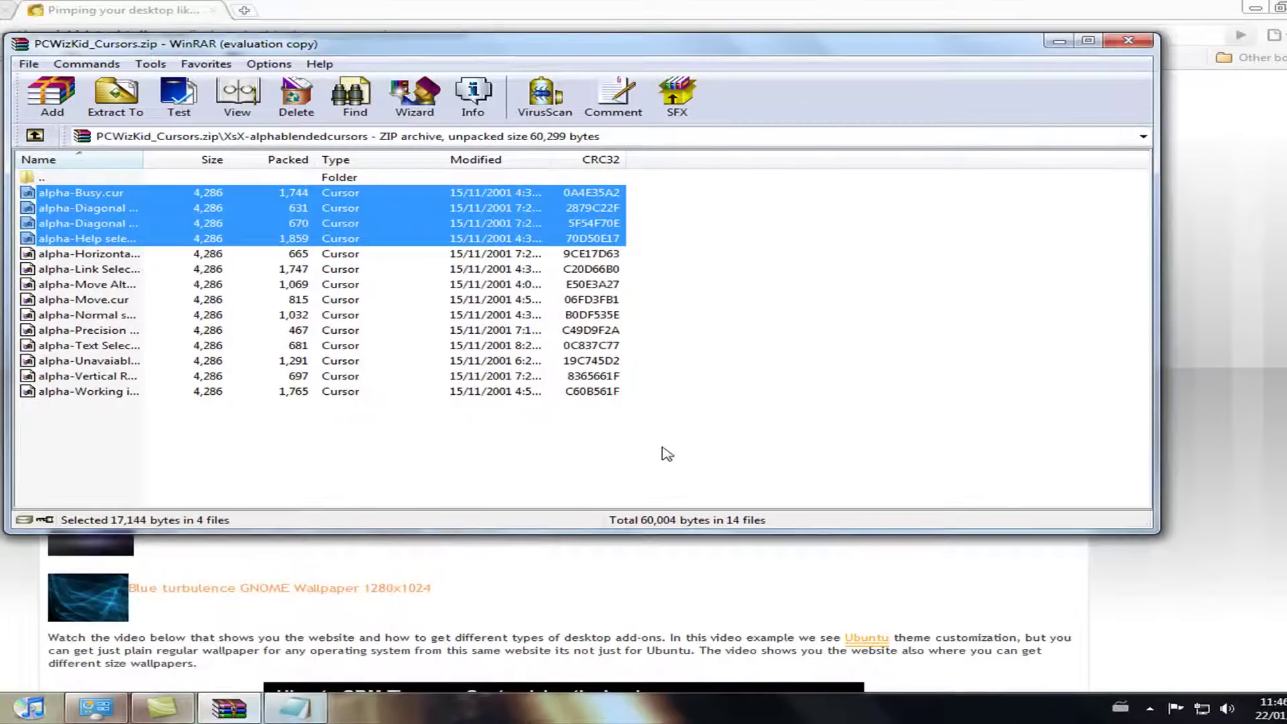
pyautogui.press('Down')
pyautogui.hotkey('shift', 'Down')
pyautogui.hotkey('shift', 'Down')
pyautogui.hotkey('shift', 'Down')
pyautogui.hotkey('shift', 'Down')
pyautogui.hotkey('shift', 'Down')
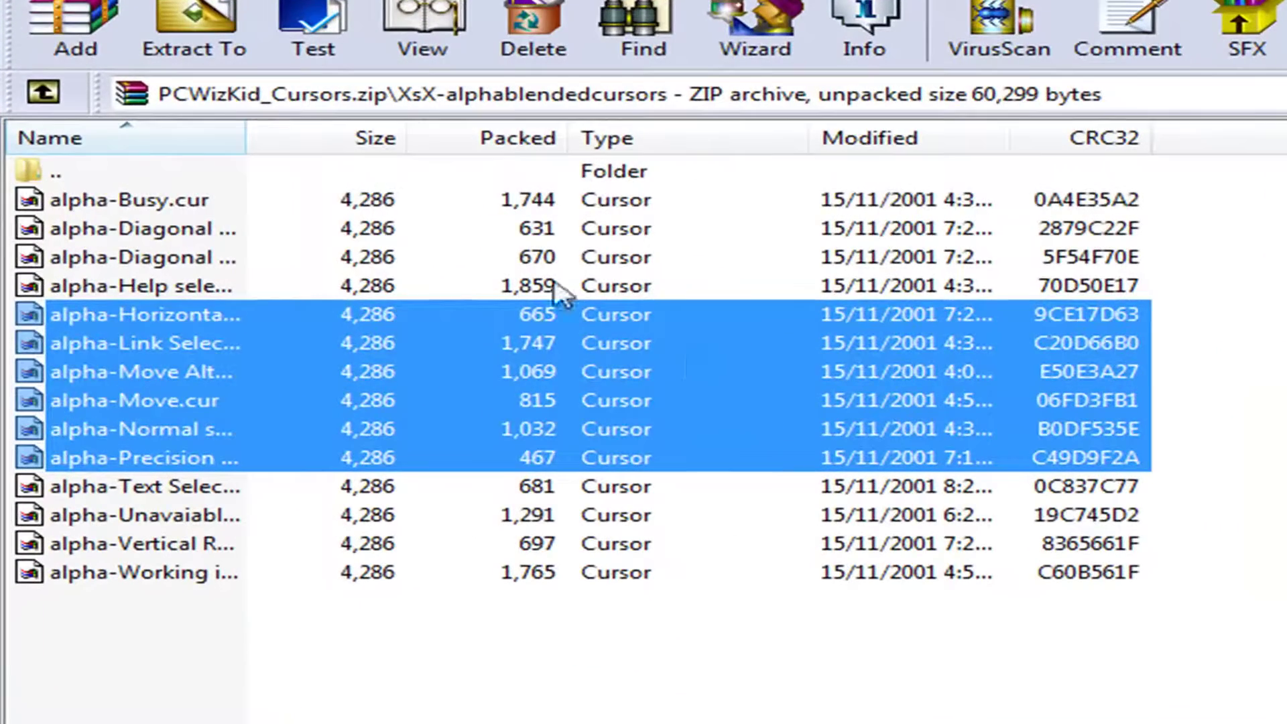
pyautogui.click(188, 204)
pyautogui.hotkey('shift', 'Down')
pyautogui.hotkey('shift', 'Down')
pyautogui.hotkey('shift', 'Down')
pyautogui.hotkey('shift', 'Down')
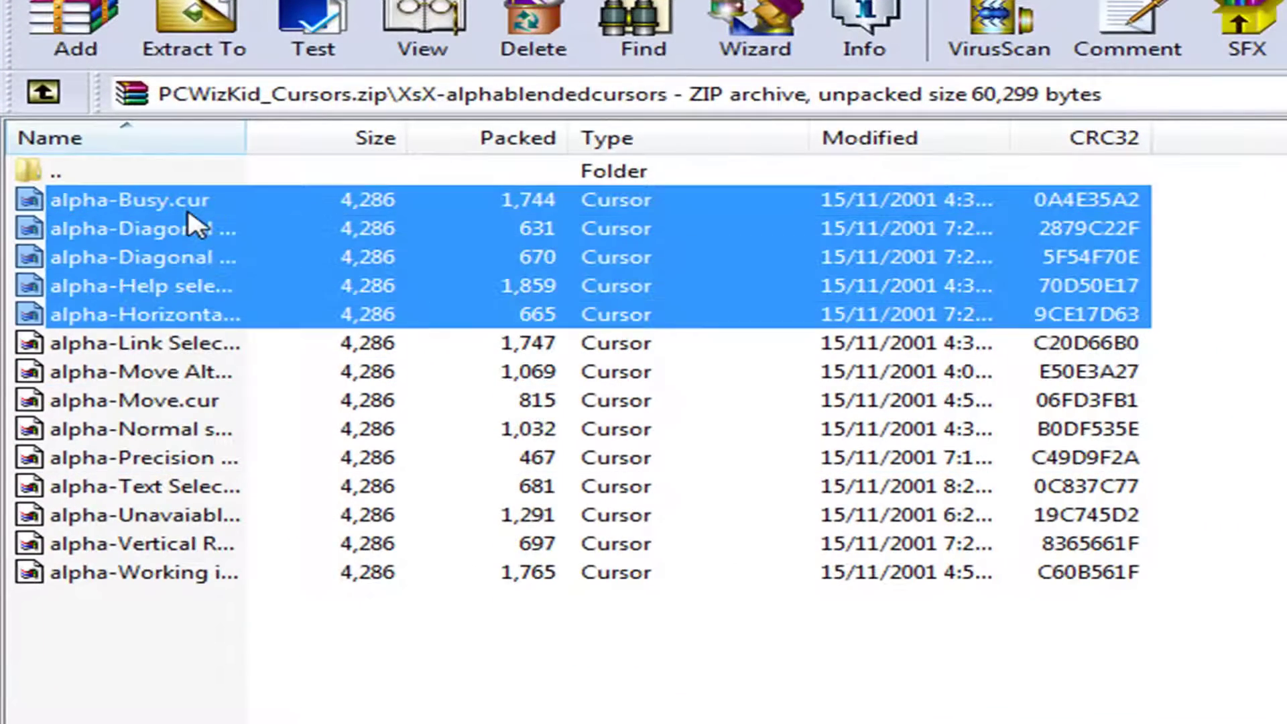
pyautogui.hotkey('shift', 'Down')
pyautogui.hotkey('shift', 'Down')
pyautogui.hotkey('shift', 'Down')
pyautogui.hotkey('shift', 'Down')
pyautogui.hotkey('shift', 'Down')
pyautogui.hotkey('shift', 'Down')
pyautogui.hotkey('shift', 'Down')
pyautogui.hotkey('shift', 'Down')
pyautogui.hotkey('shift', 'Down')
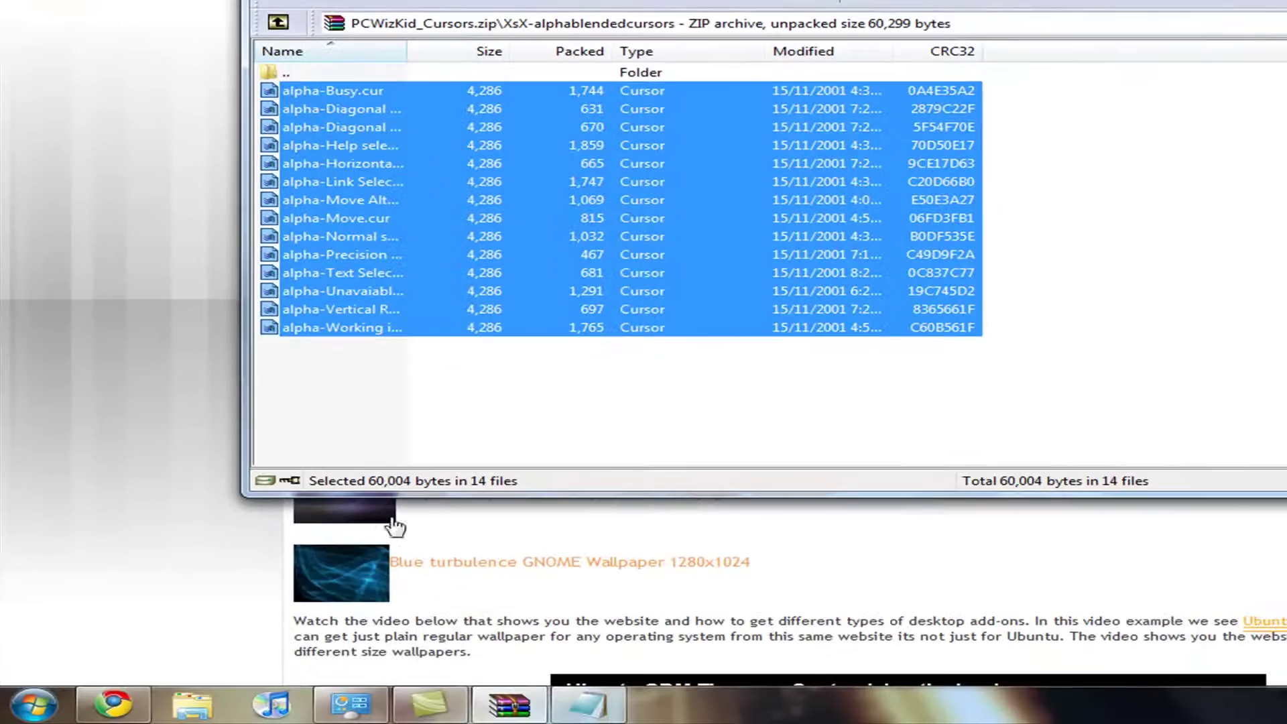
# Open a new Explorer window at C:\Windows\Cursors and place it beside WinRAR.
pyautogui.click(32, 711)
pyautogui.click(470, 486)
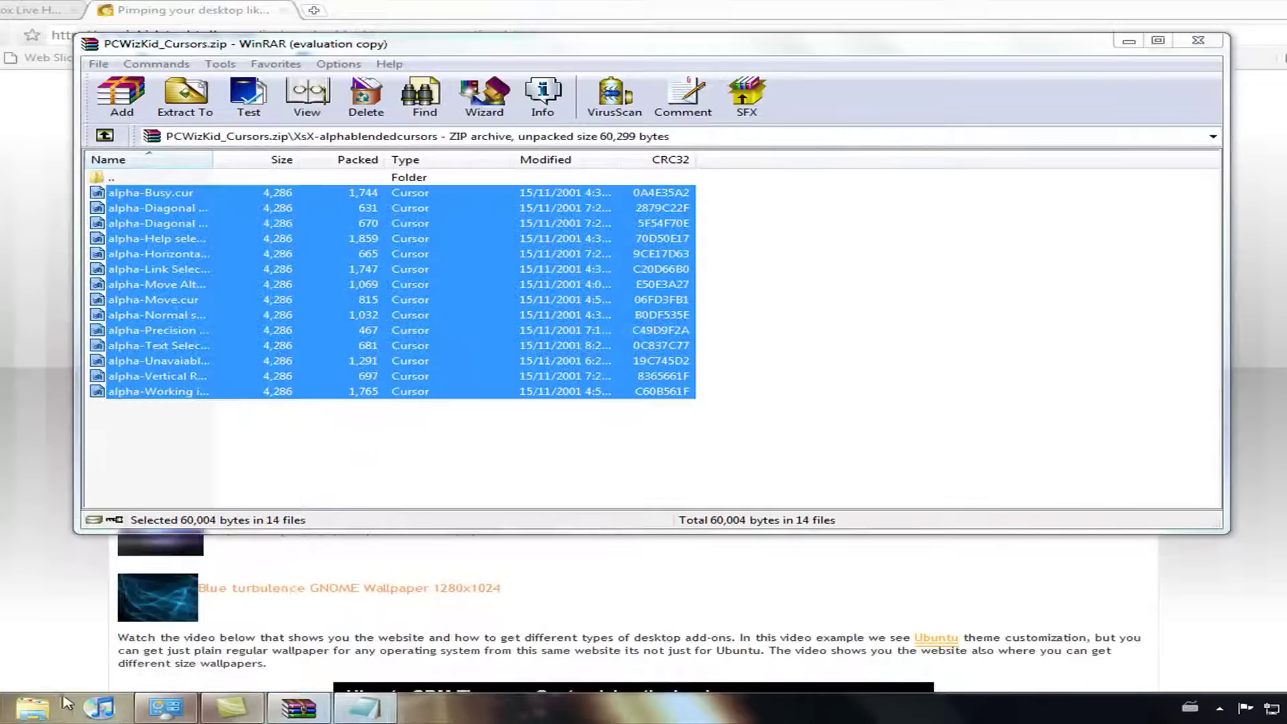
pyautogui.click(32, 709)
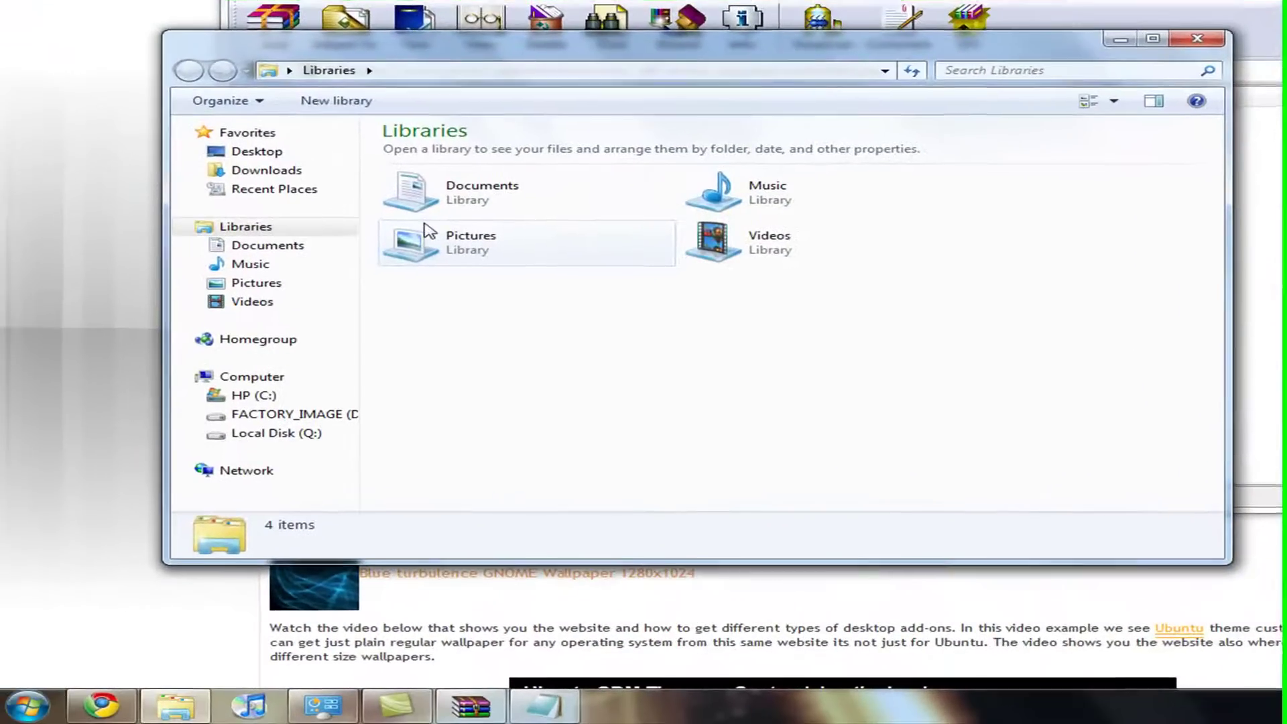
pyautogui.click(328, 395)
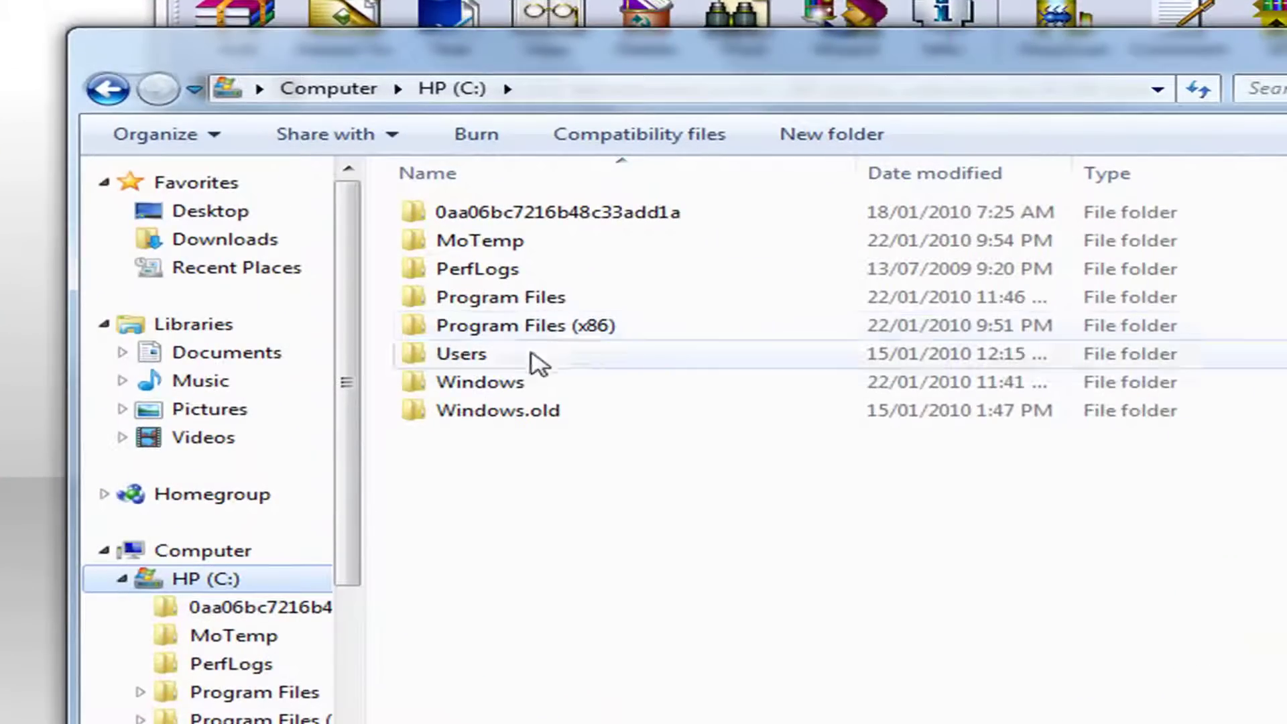
pyautogui.click(109, 90)
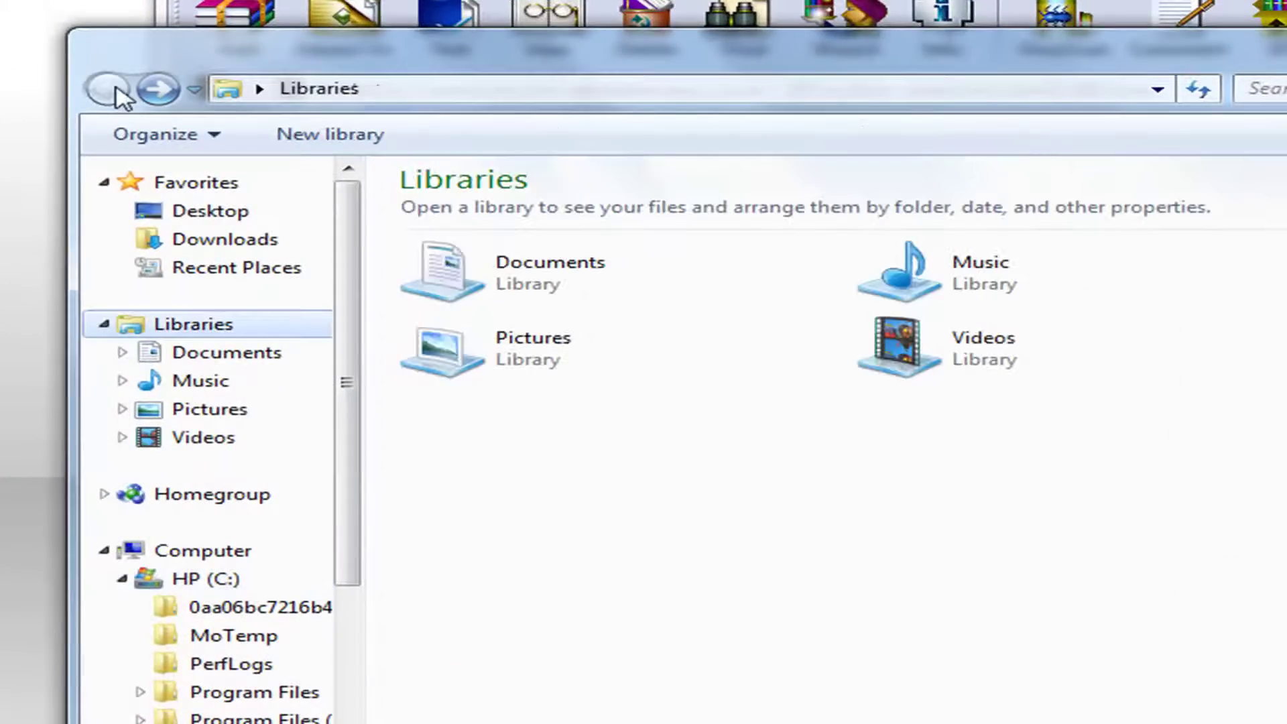
pyautogui.click(182, 551)
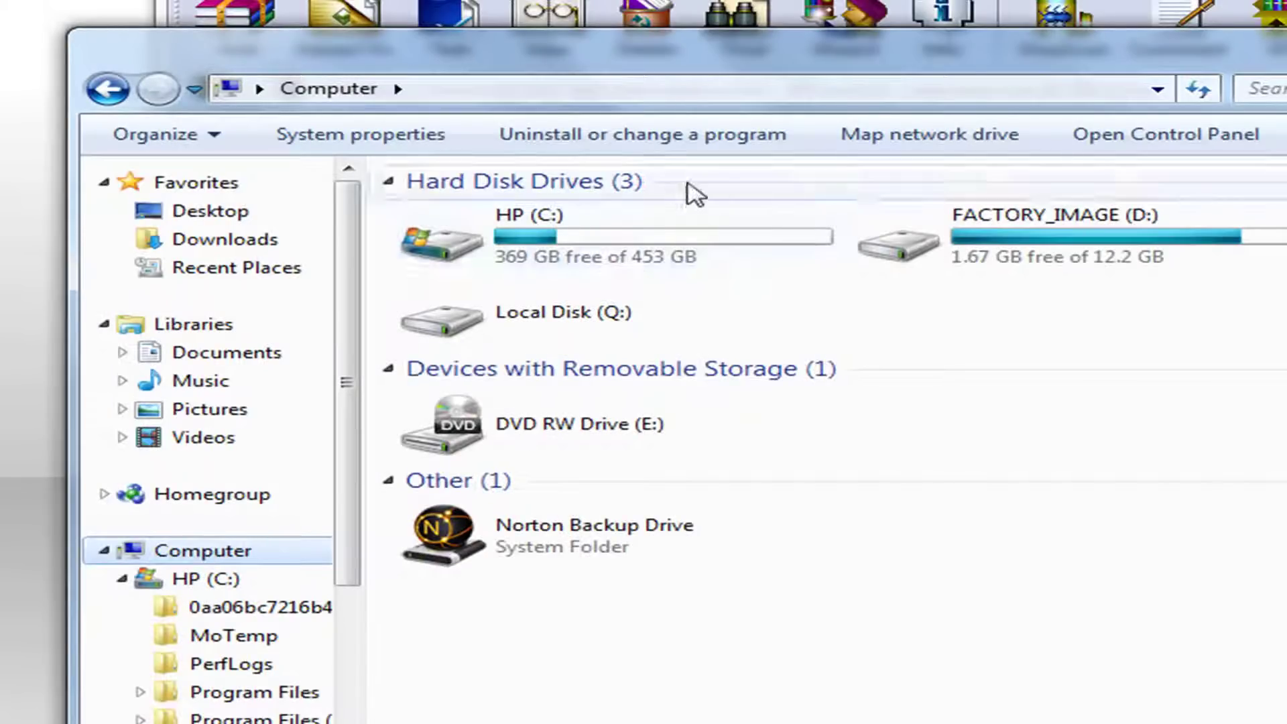
pyautogui.doubleClick(536, 238)
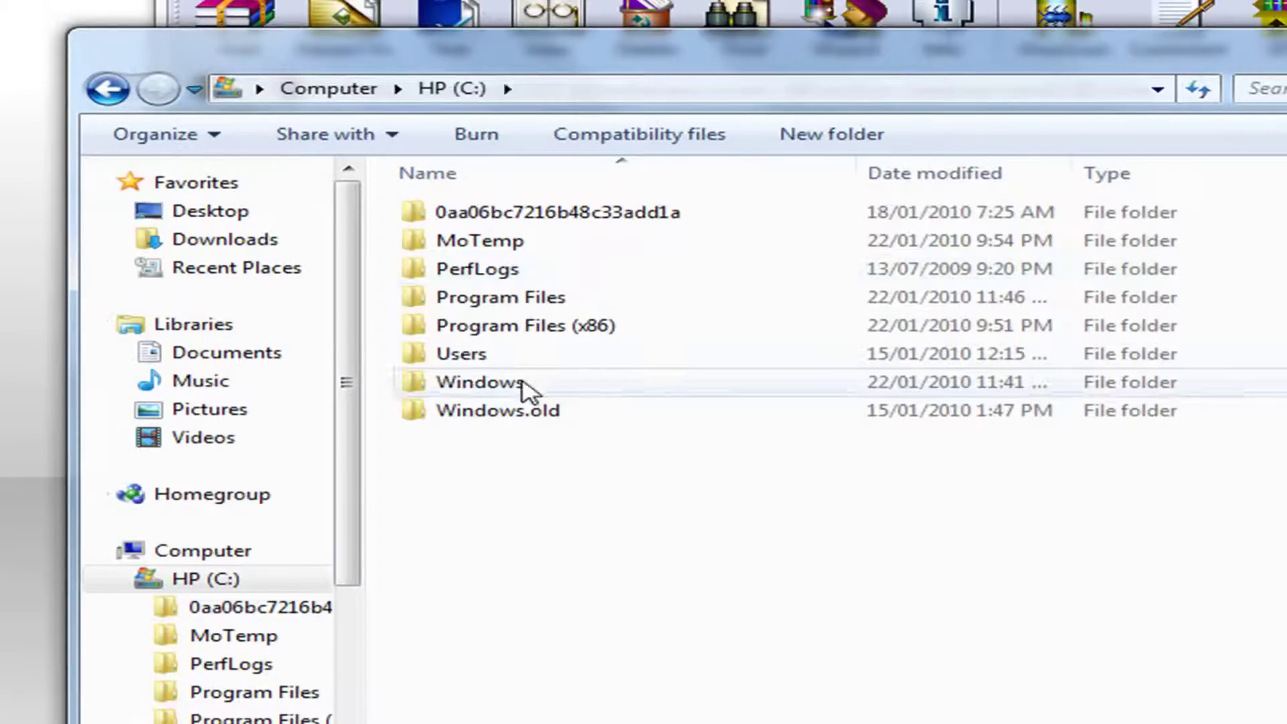
pyautogui.doubleClick(498, 392)
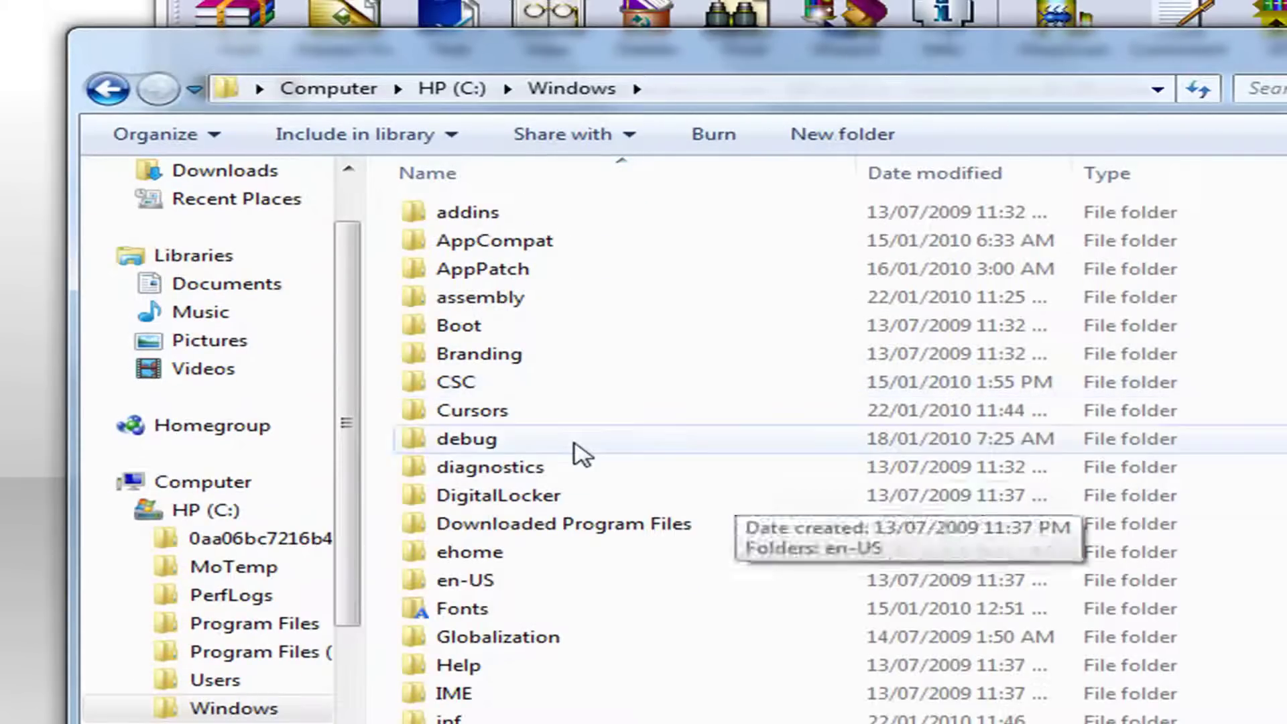
pyautogui.doubleClick(527, 421)
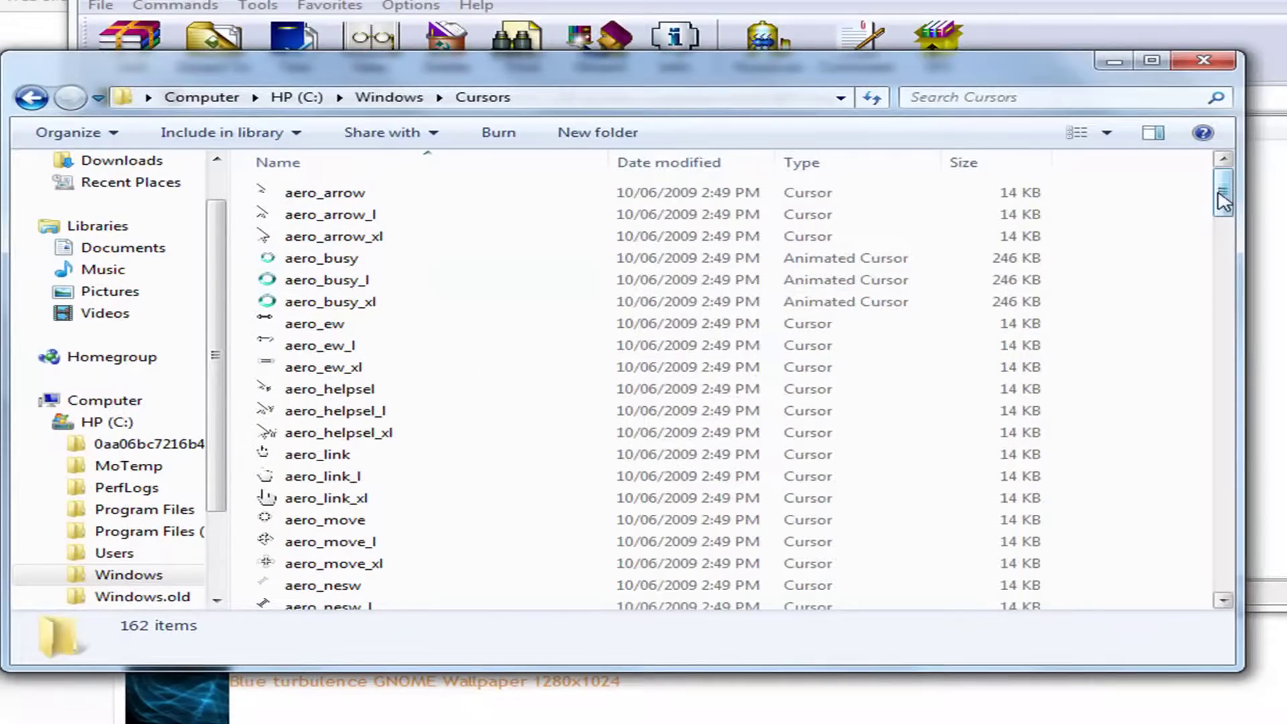
pyautogui.moveTo(1225, 201); pyautogui.dragTo(1256, 311)
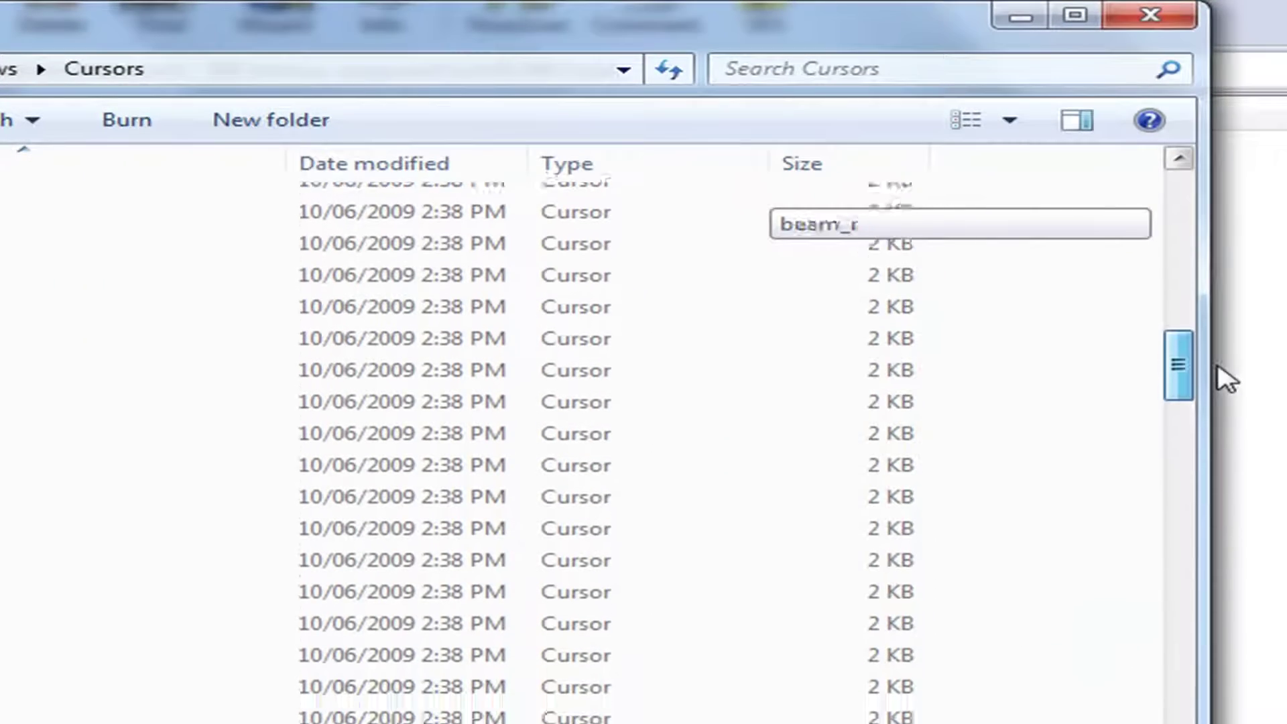
pyautogui.moveTo(1219, 366); pyautogui.dragTo(1178, 201)
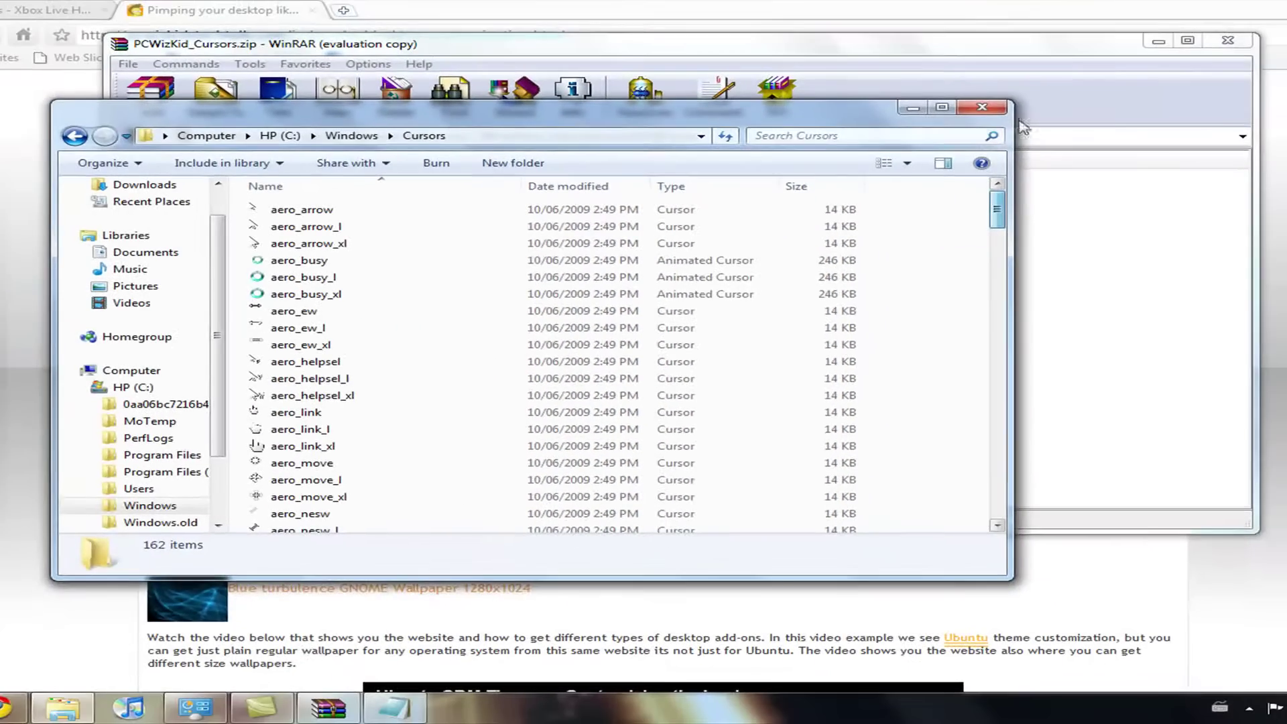
# Copy the 14 selected alpha cursors from WinRAR into C:\Windows\Cursors, granting administrator permission.
pyautogui.click(1068, 50)
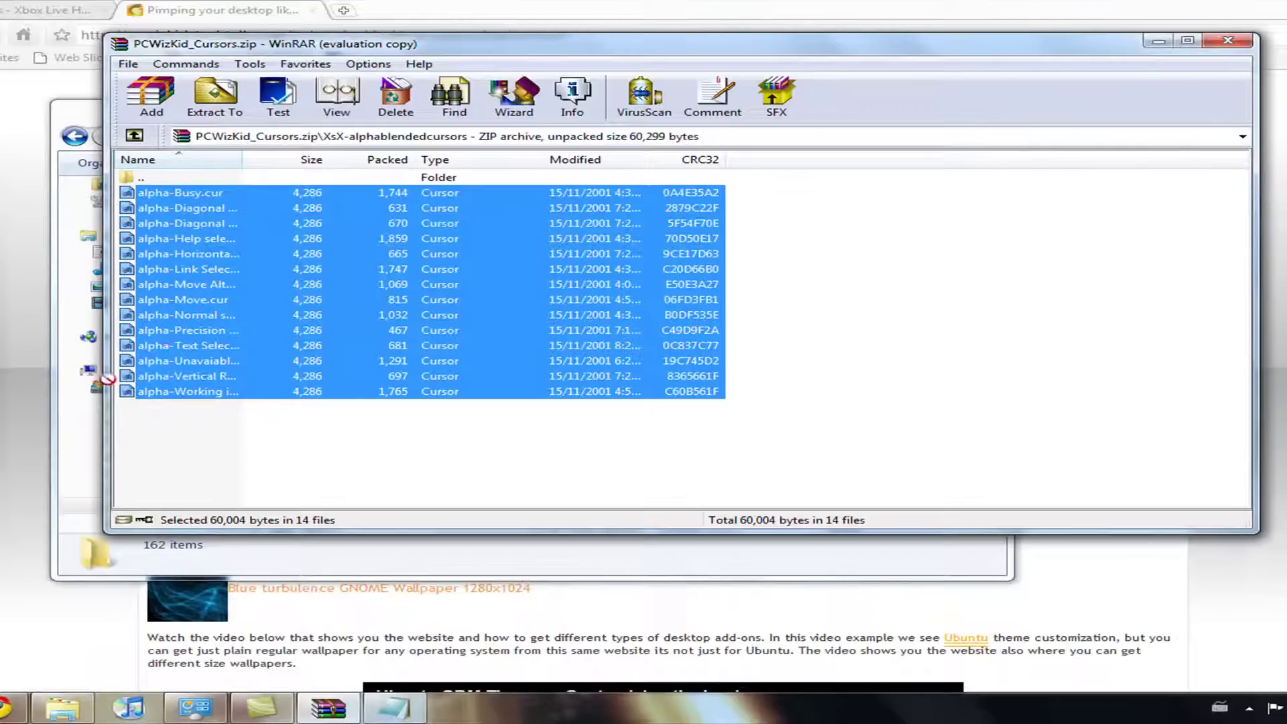
pyautogui.moveTo(106, 379); pyautogui.dragTo(364, 436)
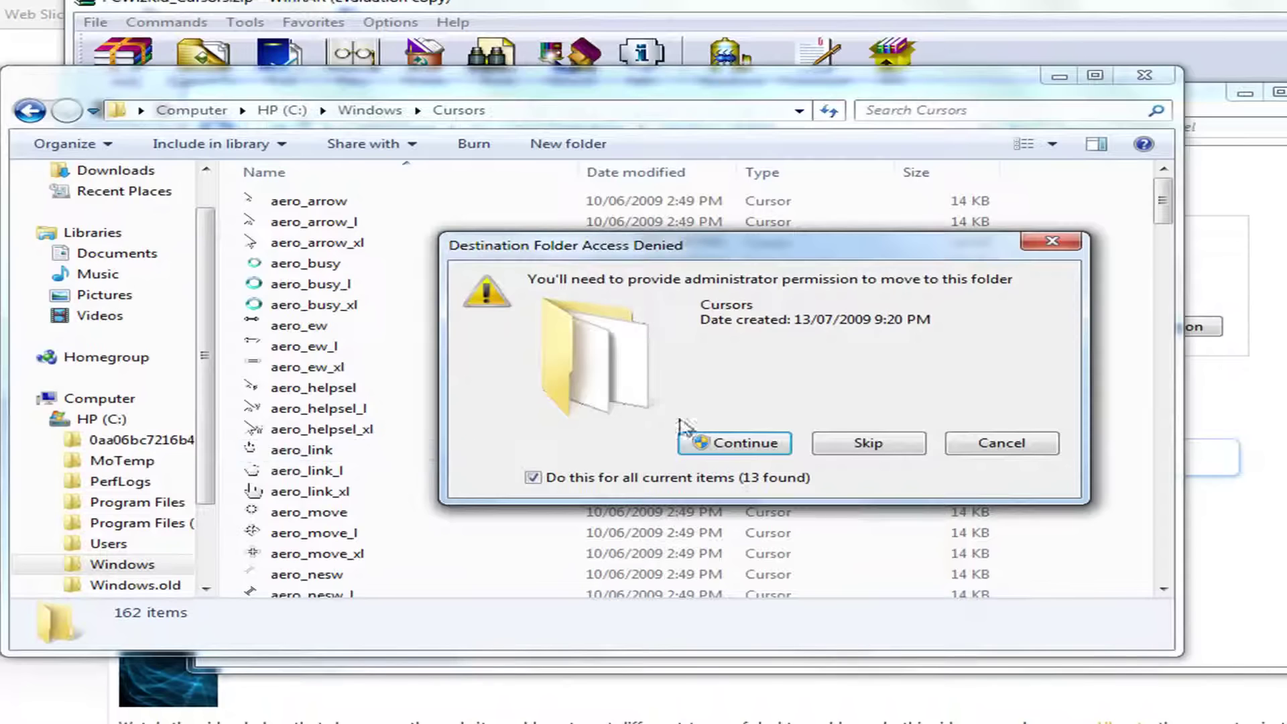
pyautogui.click(712, 445)
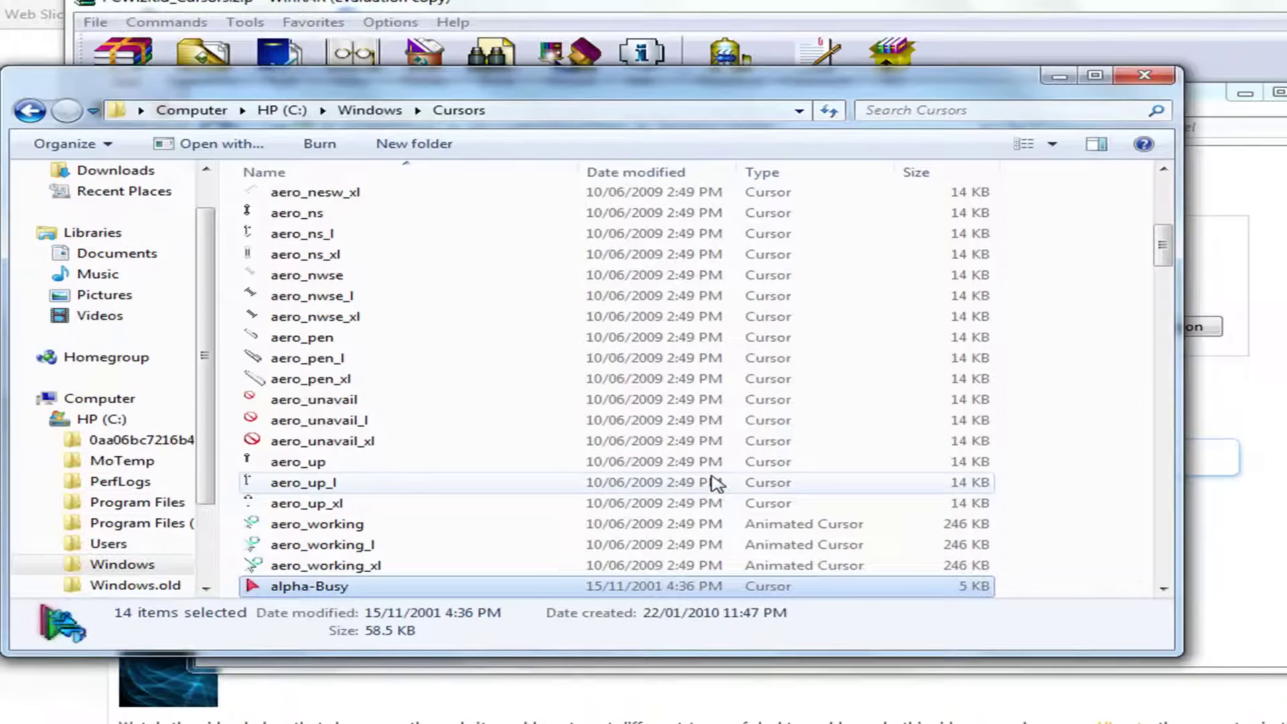
# Deselect the pasted files and scroll to show alpha-Busy through alpha-Working in background.
pyautogui.moveTo(1166, 244); pyautogui.dragTo(1210, 316)
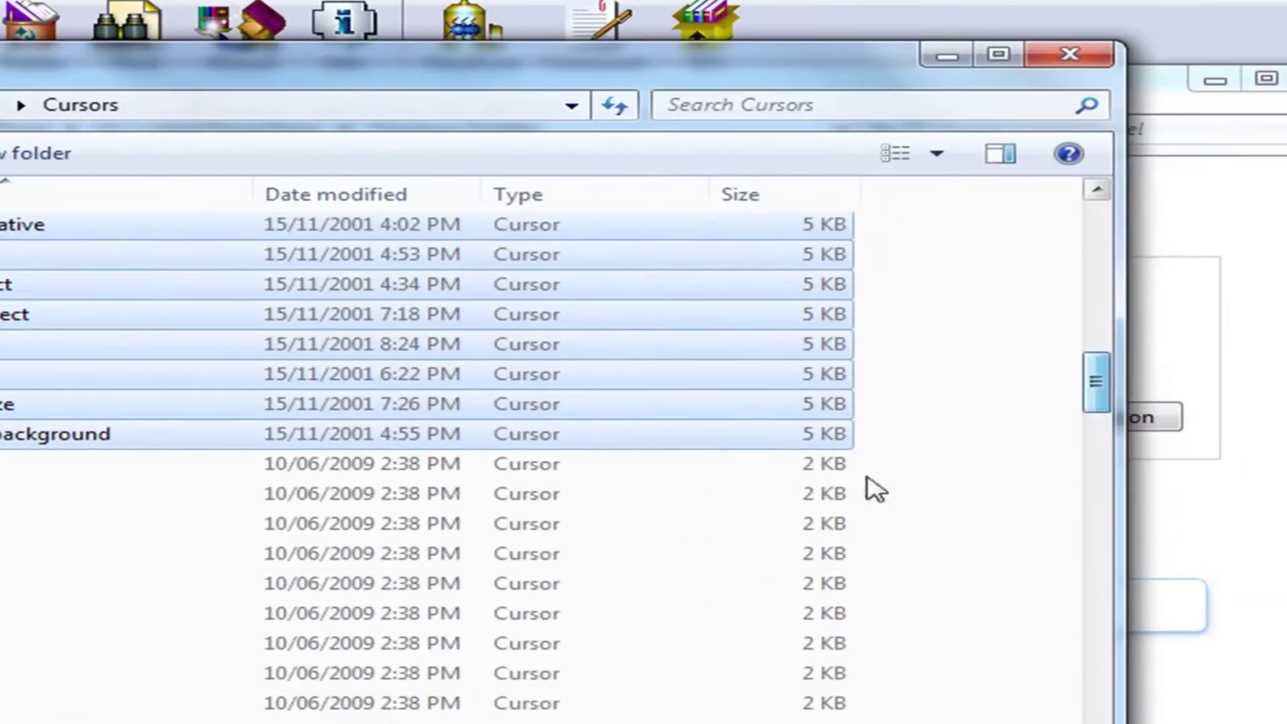
pyautogui.click(768, 383)
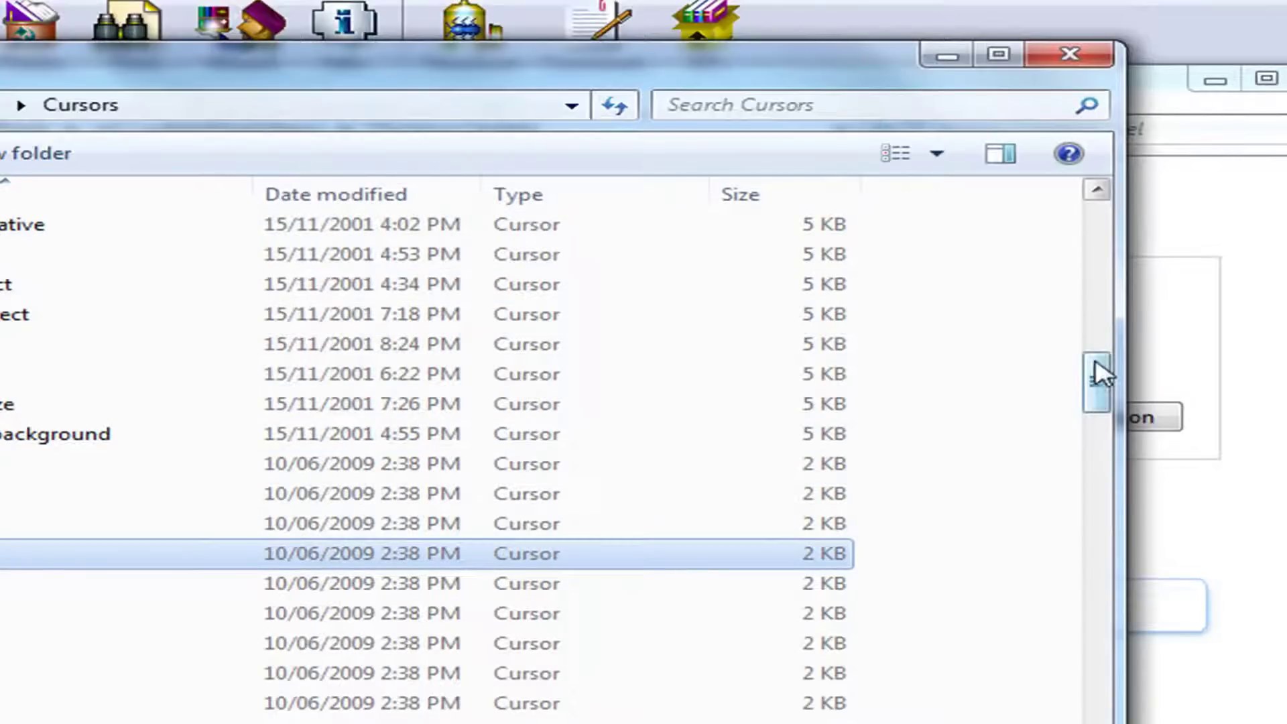
pyautogui.moveTo(1100, 370); pyautogui.dragTo(1106, 349)
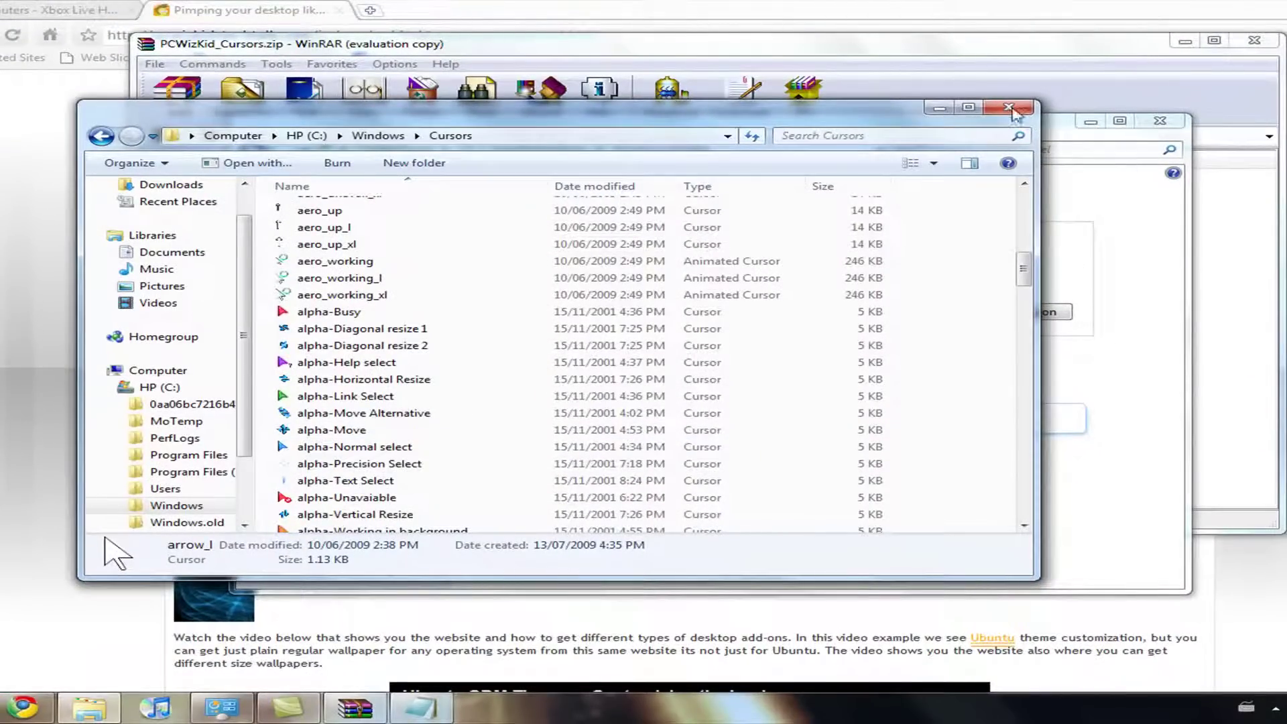
# Minimize Windows Update, close the Cursors folder and WinRAR, and bring up the Start menu.
pyautogui.click(1118, 150)
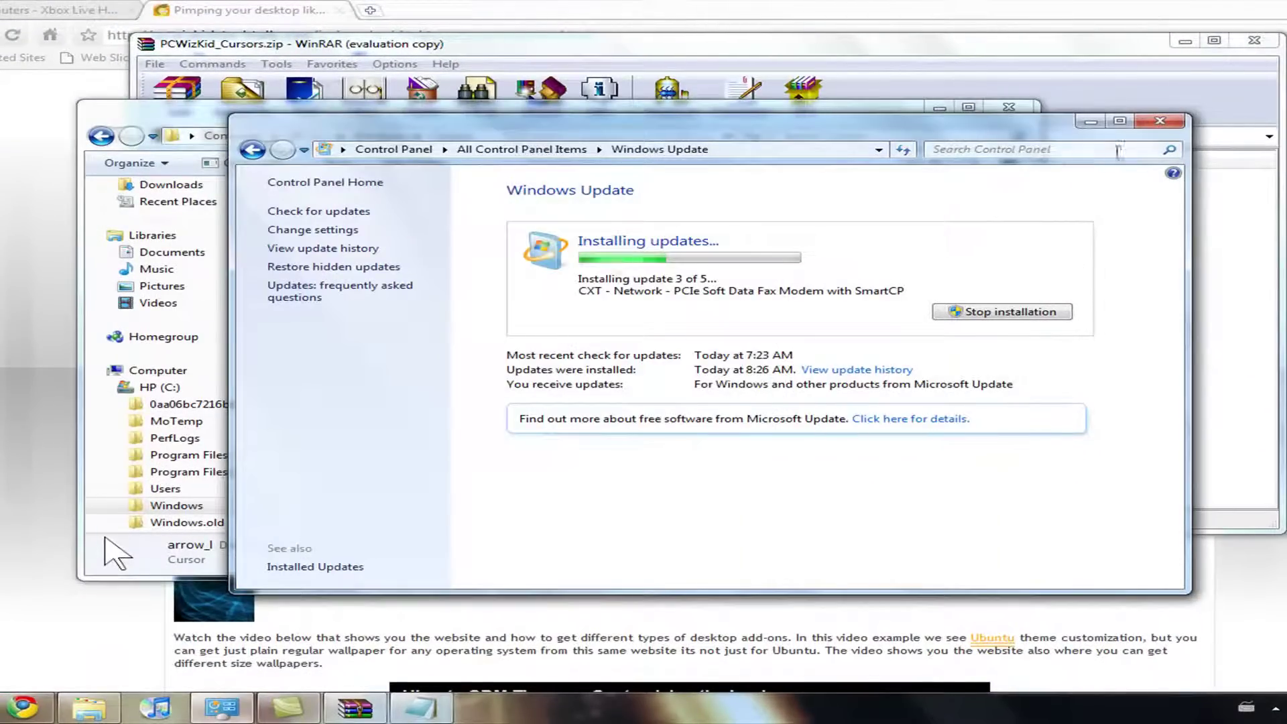
pyautogui.click(1091, 121)
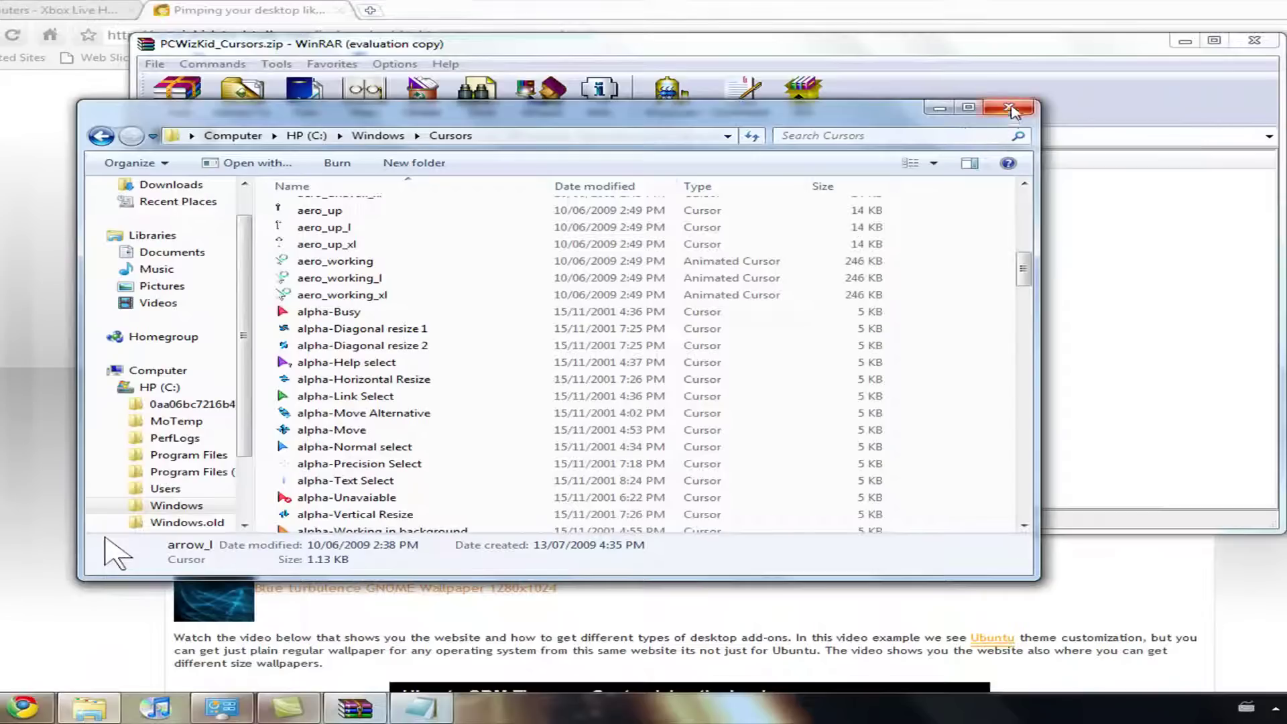
pyautogui.click(1009, 108)
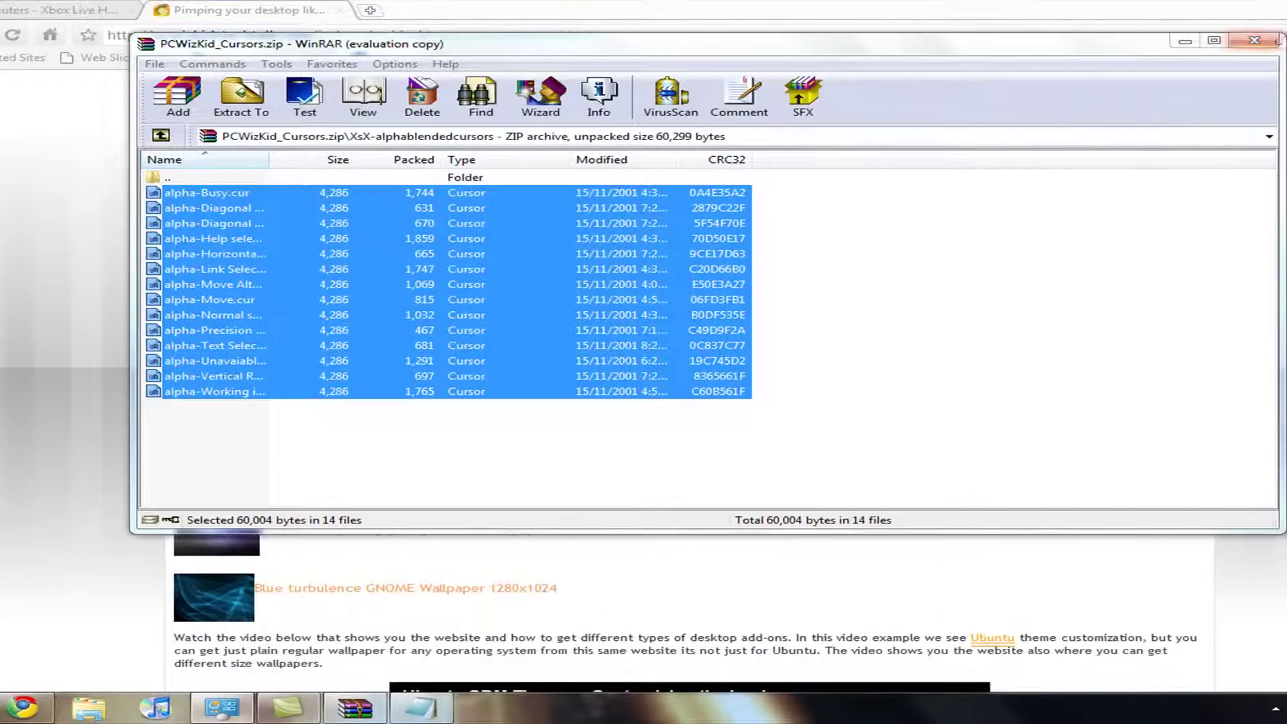
pyautogui.click(1255, 41)
pyautogui.press('super')
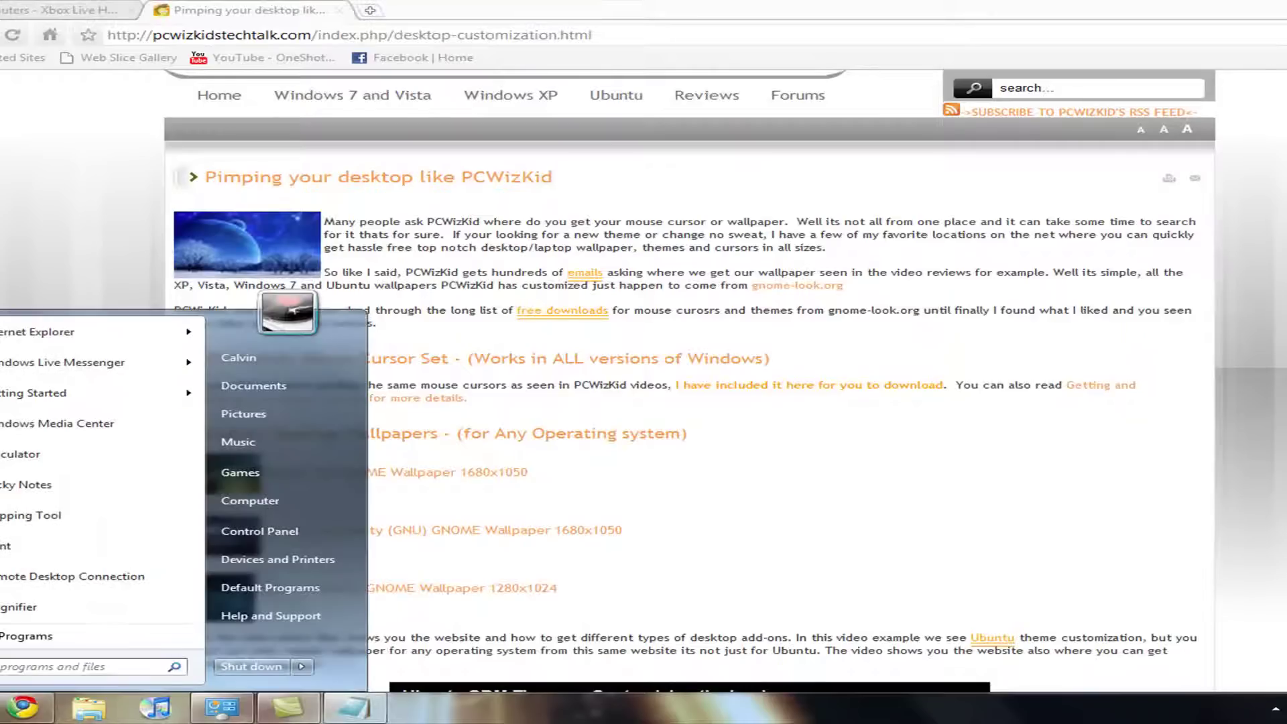
# Open Control Panel and scroll All Control Panel Items to locate Mouse.
pyautogui.click(262, 531)
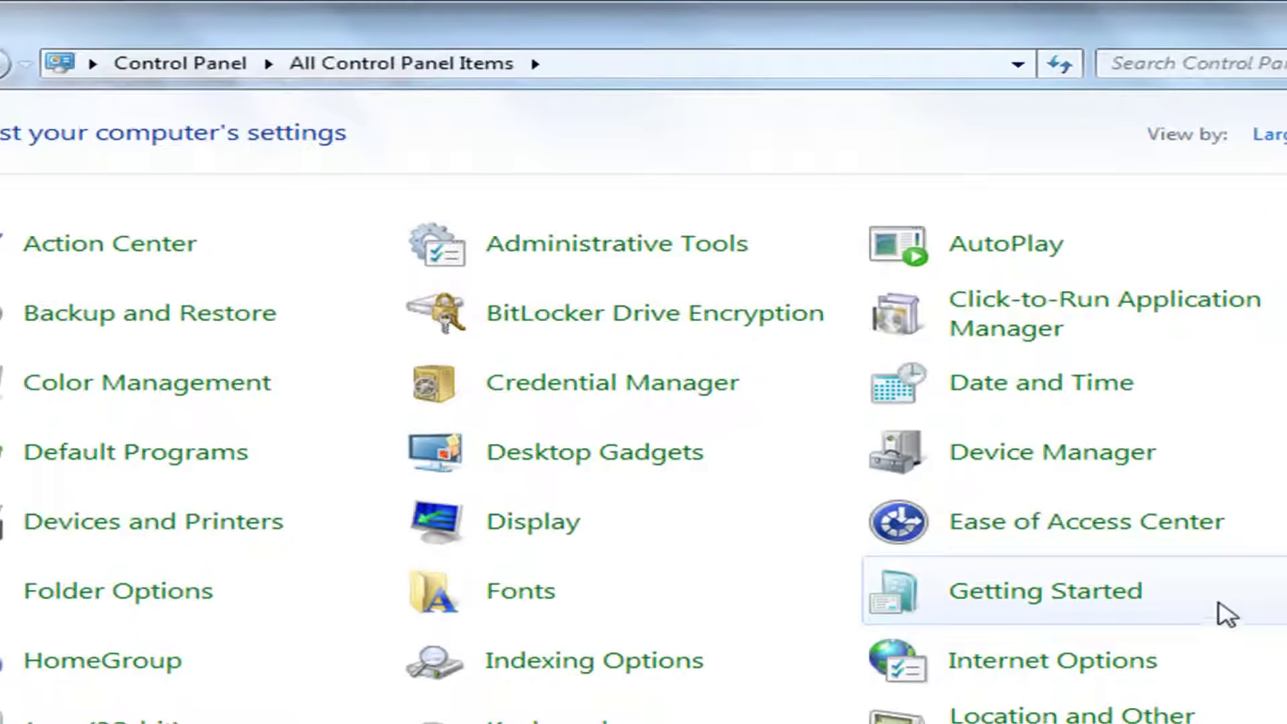
pyautogui.scroll(-3, 1221, 617)
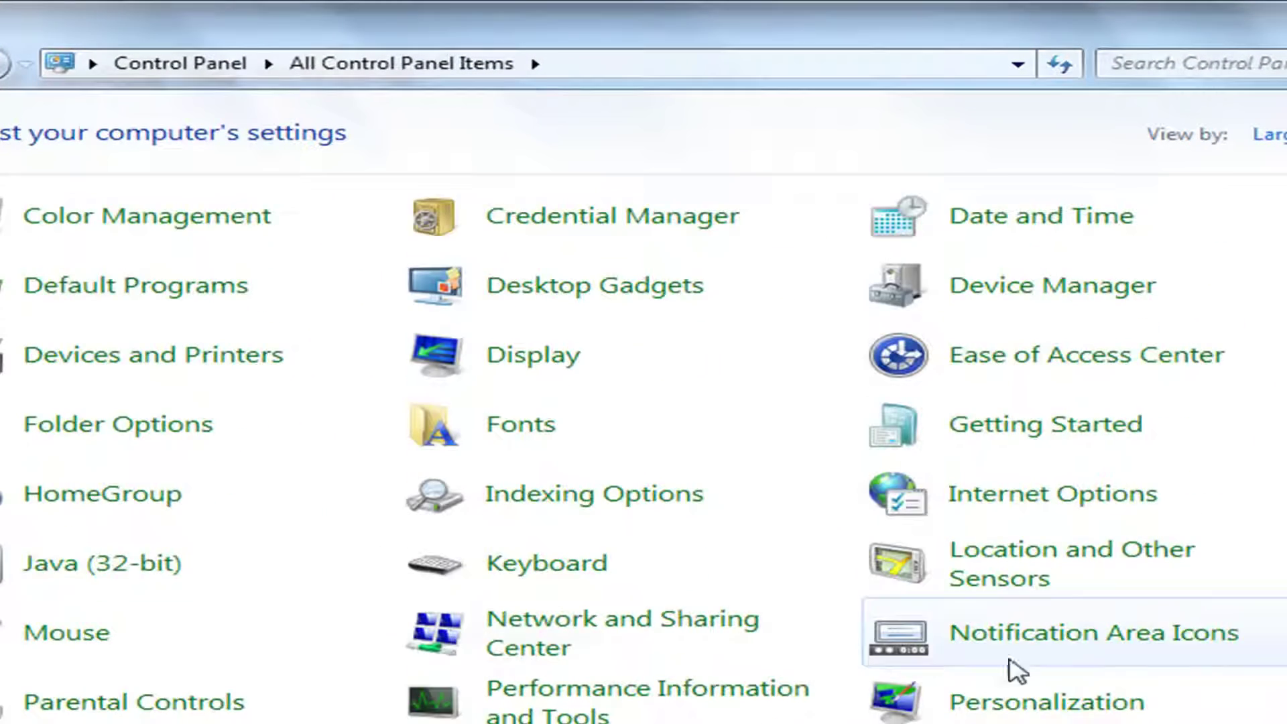
pyautogui.scroll(-3, 184, 606)
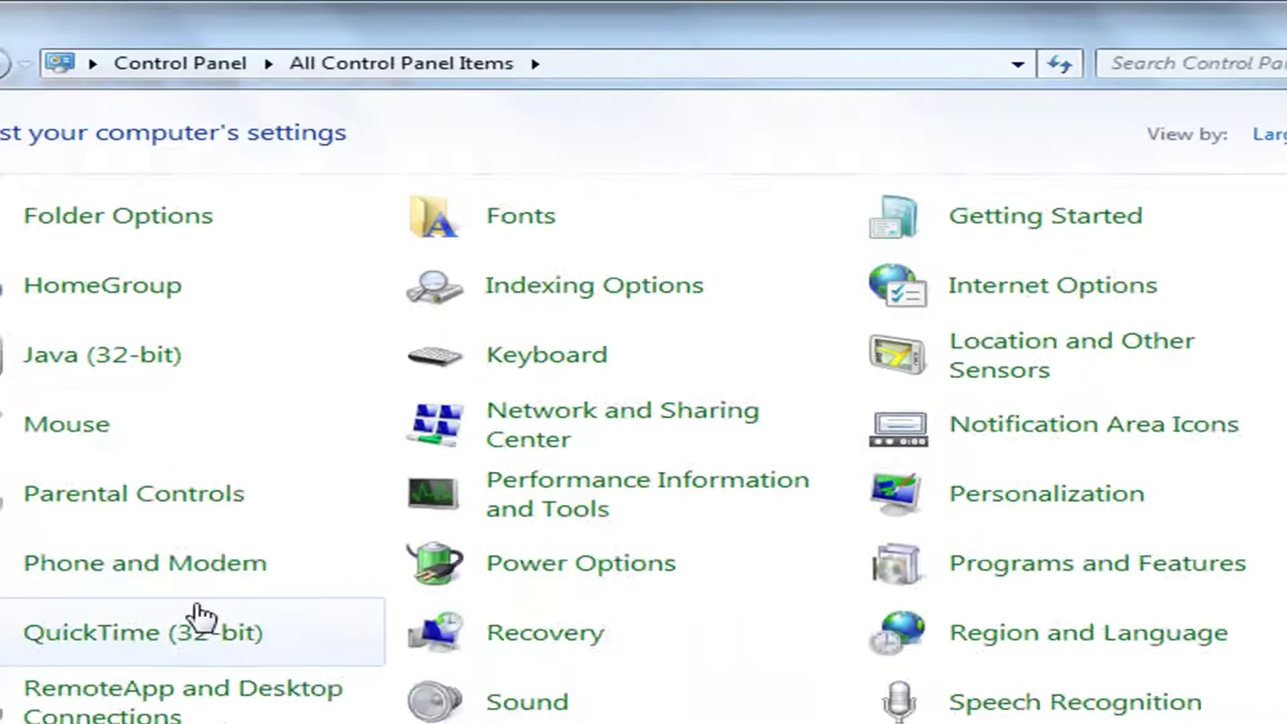
pyautogui.scroll(-2, 206, 629)
pyautogui.scroll(3, 1, 530)
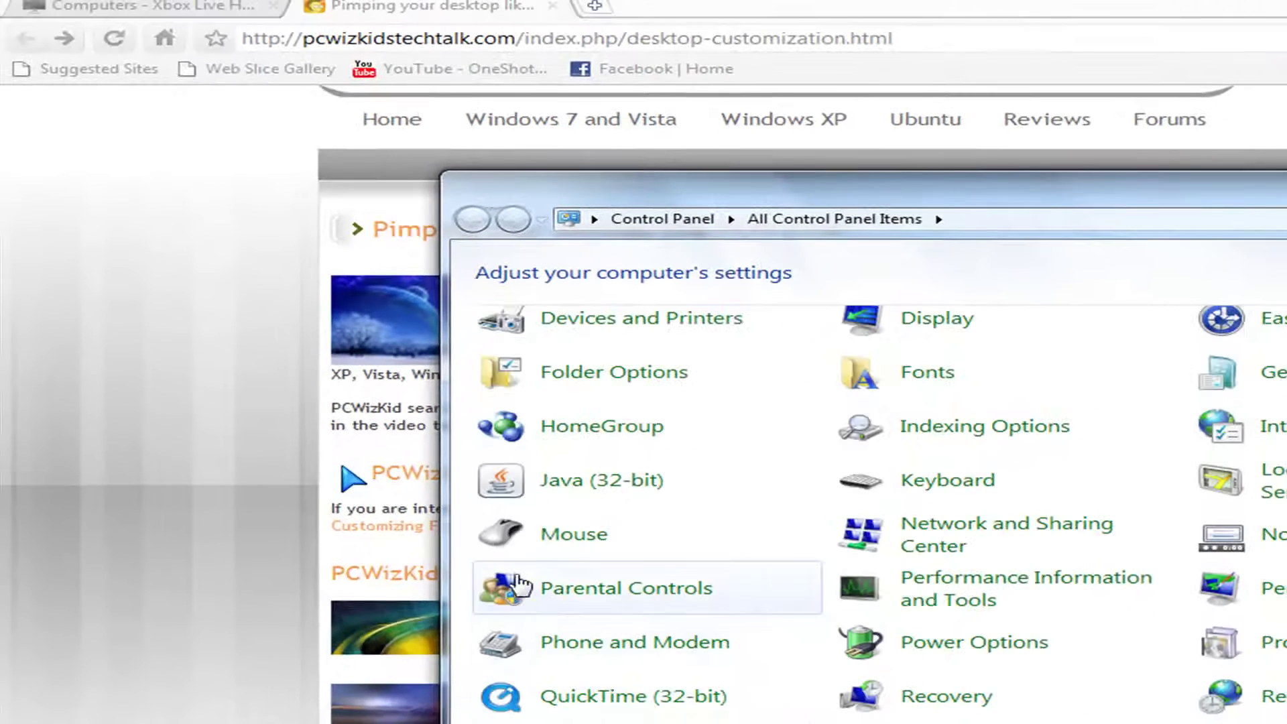
# Open Mouse Properties from Control Panel, closing and reopening it once.
pyautogui.click(569, 537)
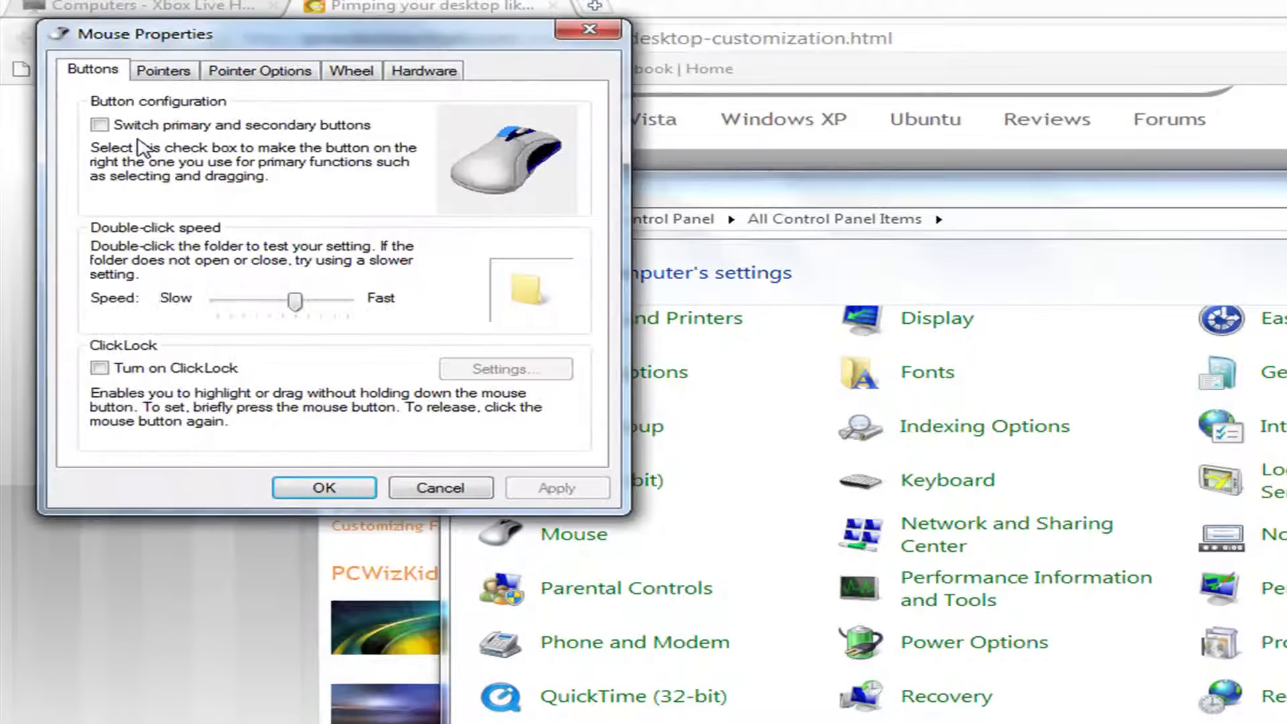
pyautogui.click(159, 71)
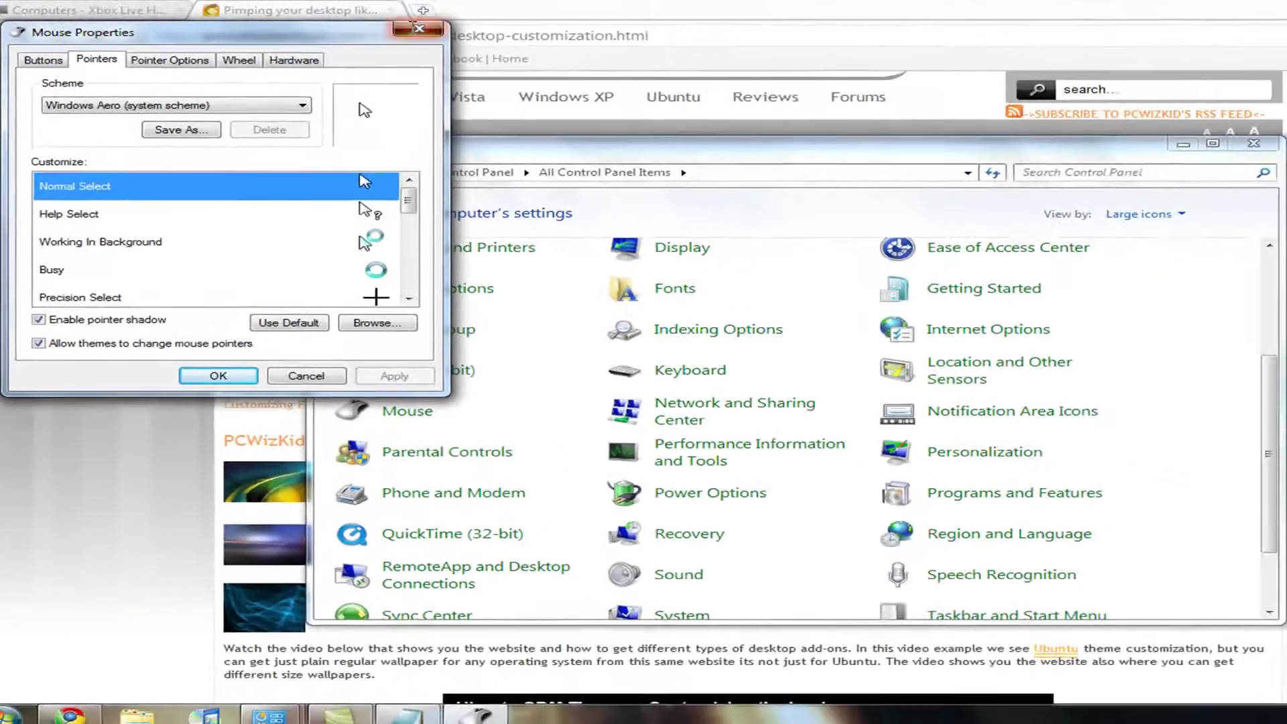
pyautogui.click(324, 487)
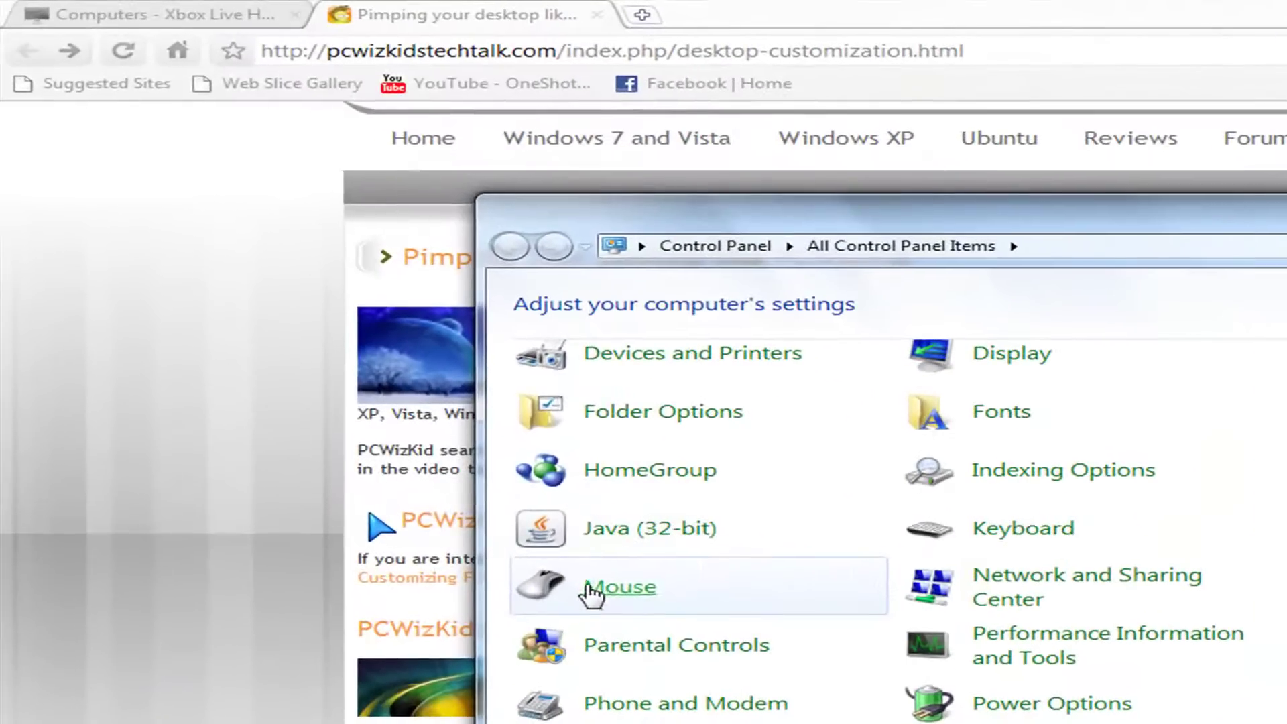
pyautogui.click(592, 594)
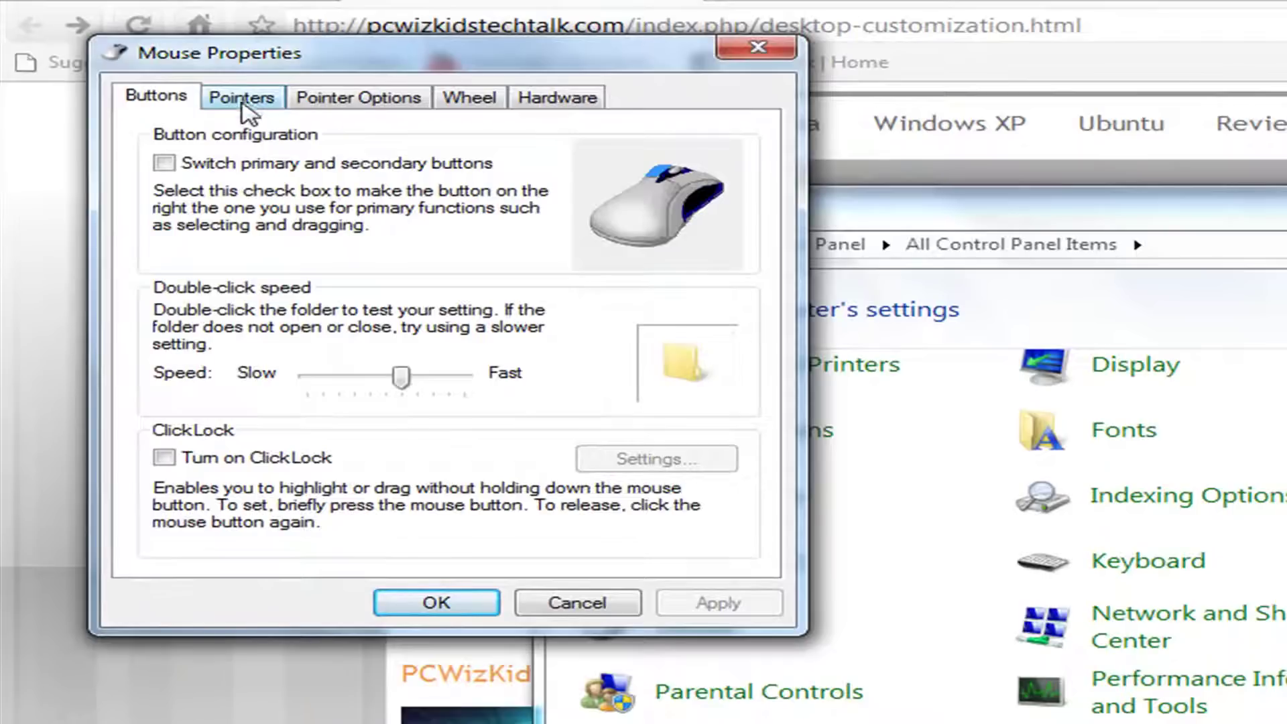
# Set the Pointers tab's Scheme to (None), showing the plain white cursors.
pyautogui.click(242, 101)
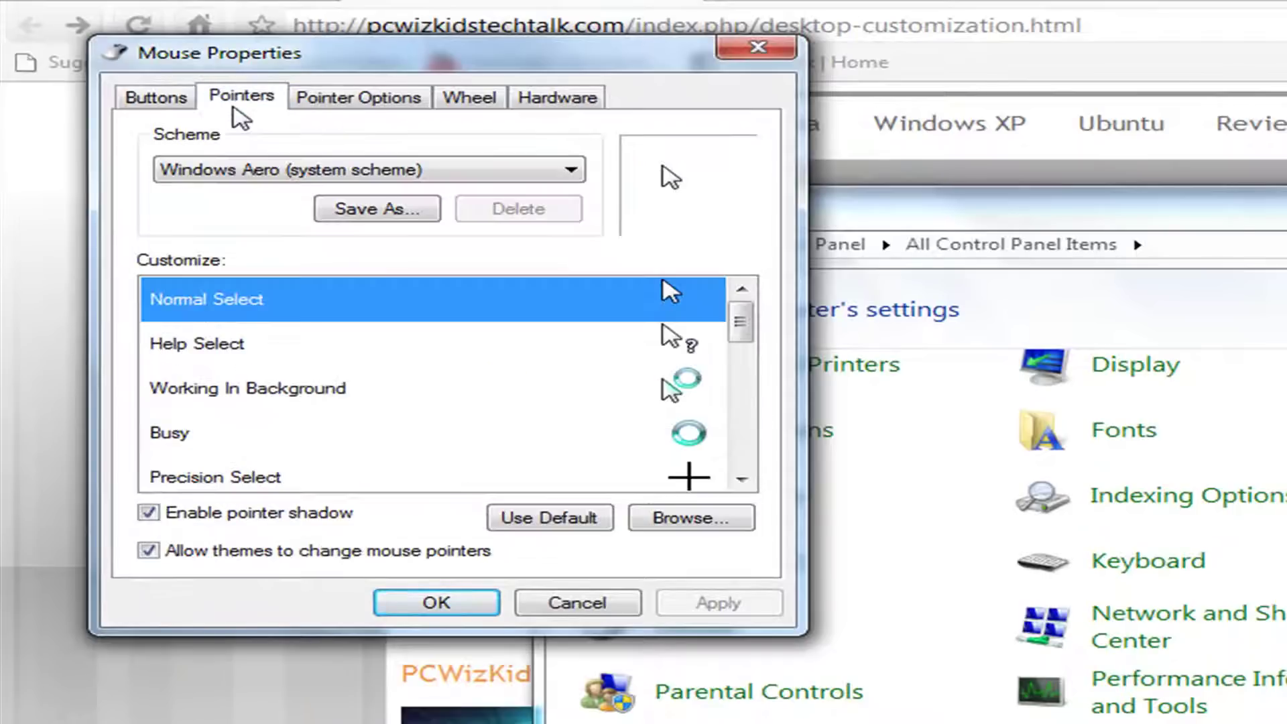
pyautogui.press('Down')
pyautogui.press('Down')
pyautogui.press('Down')
pyautogui.press('Down')
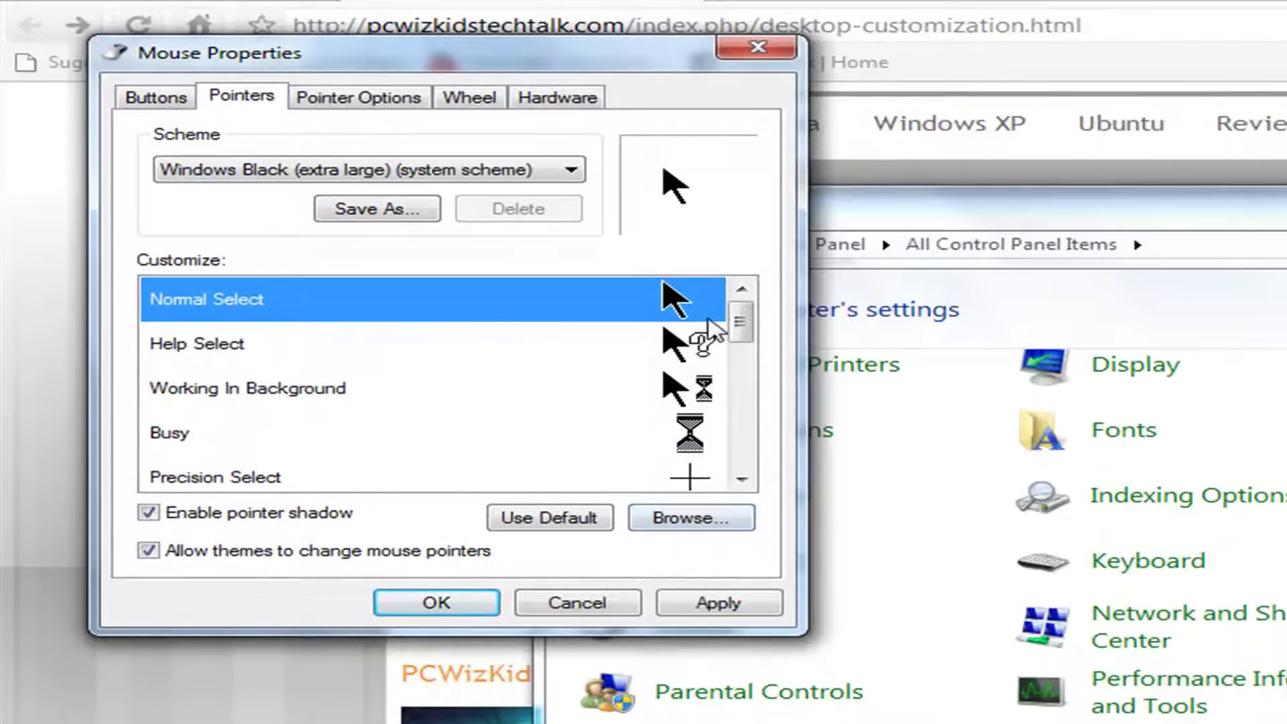
pyautogui.press('Up')
pyautogui.press('Up')
pyautogui.press('Up')
pyautogui.press('Up')
pyautogui.press('Up')
pyautogui.click(466, 173)
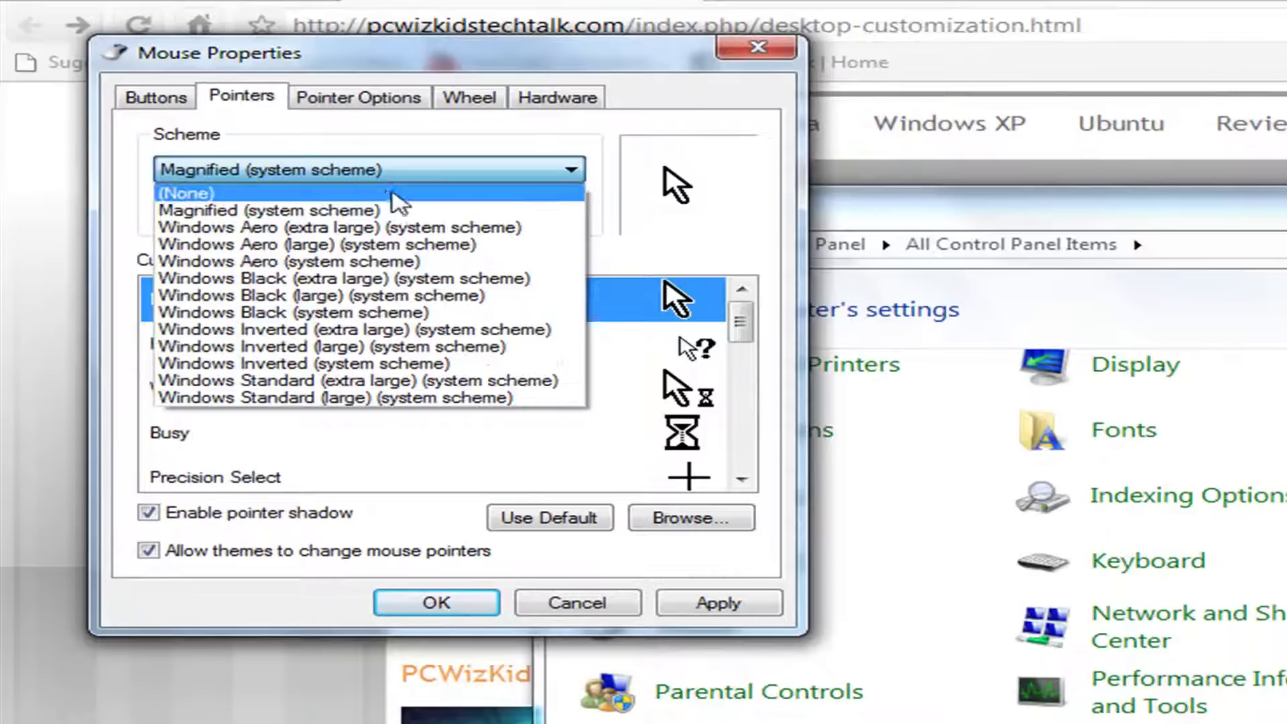
pyautogui.click(396, 193)
pyautogui.moveTo(750, 341); pyautogui.dragTo(718, 321)
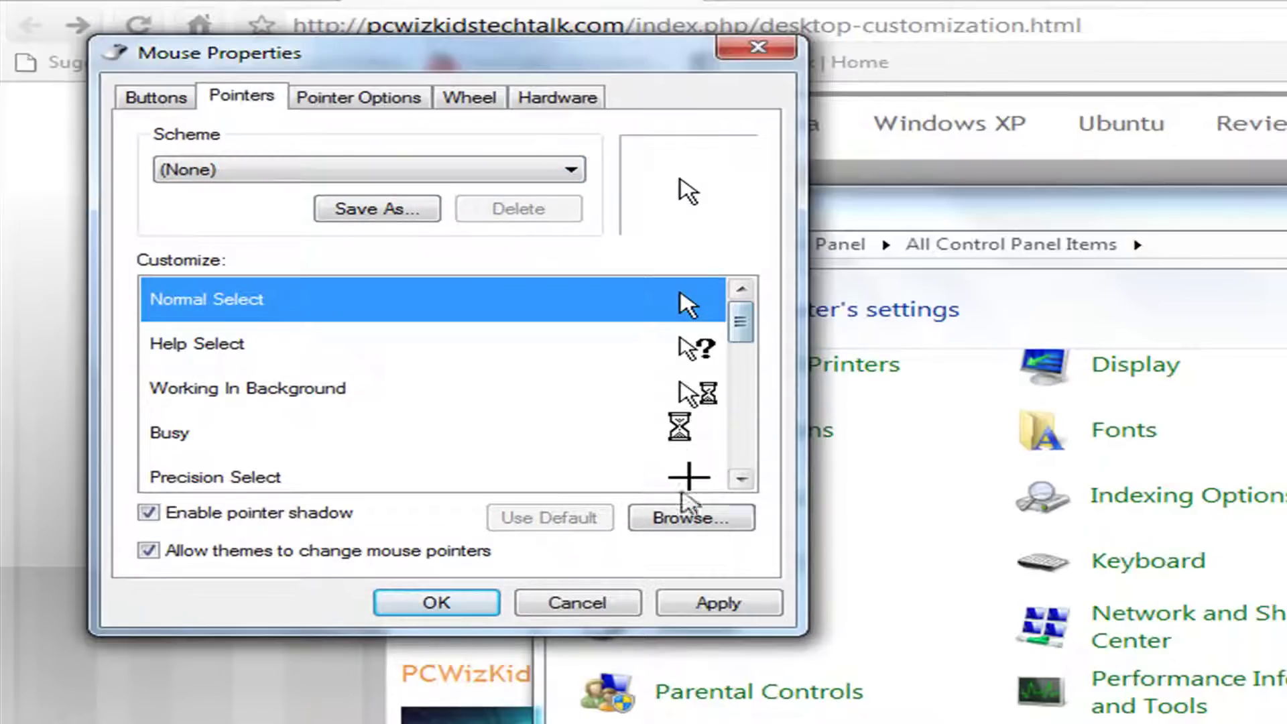
# Assign the blue alpha-Normal select cursor file from C:\Windows\Cursors to the Normal Select pointer.
pyautogui.click(697, 518)
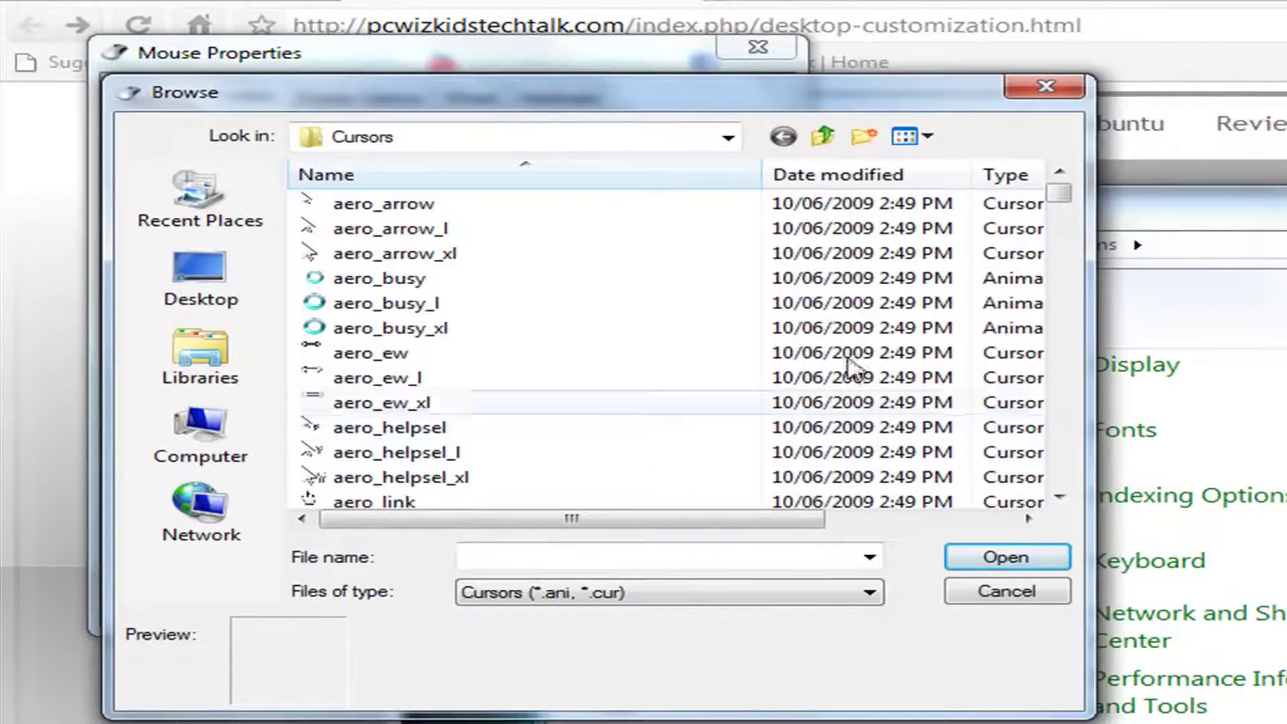
pyautogui.click(1044, 87)
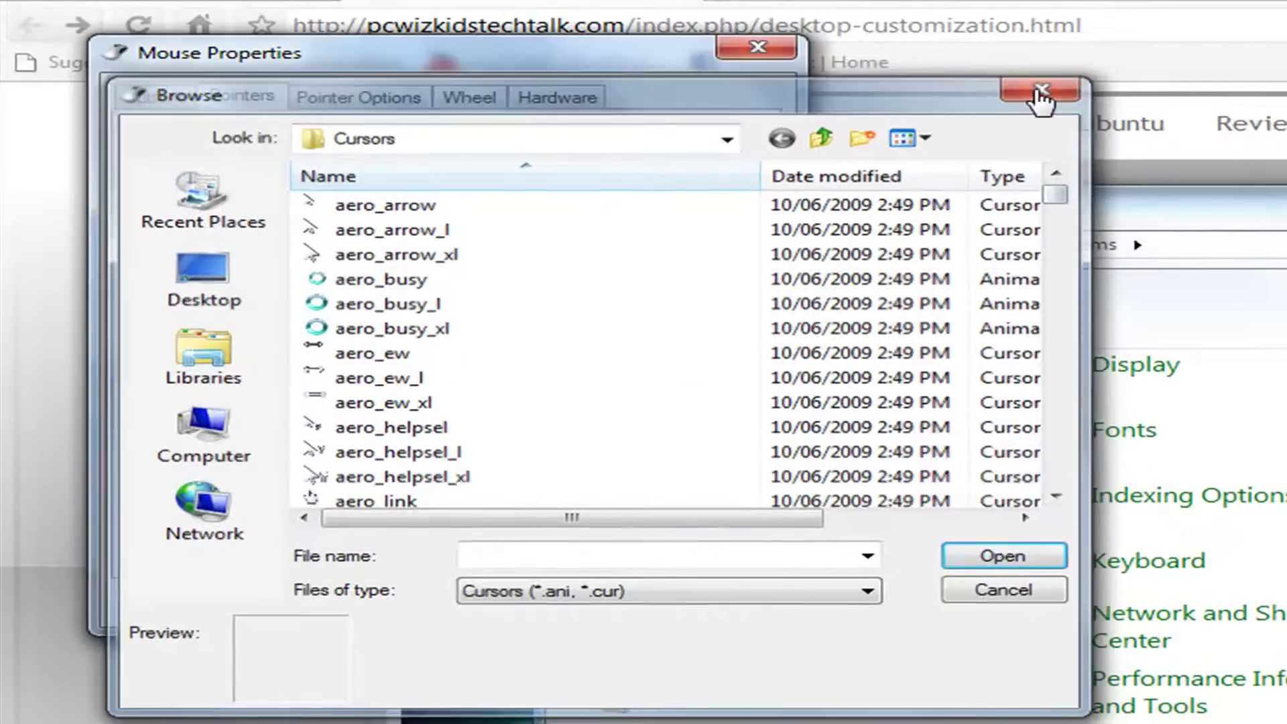
pyautogui.click(689, 522)
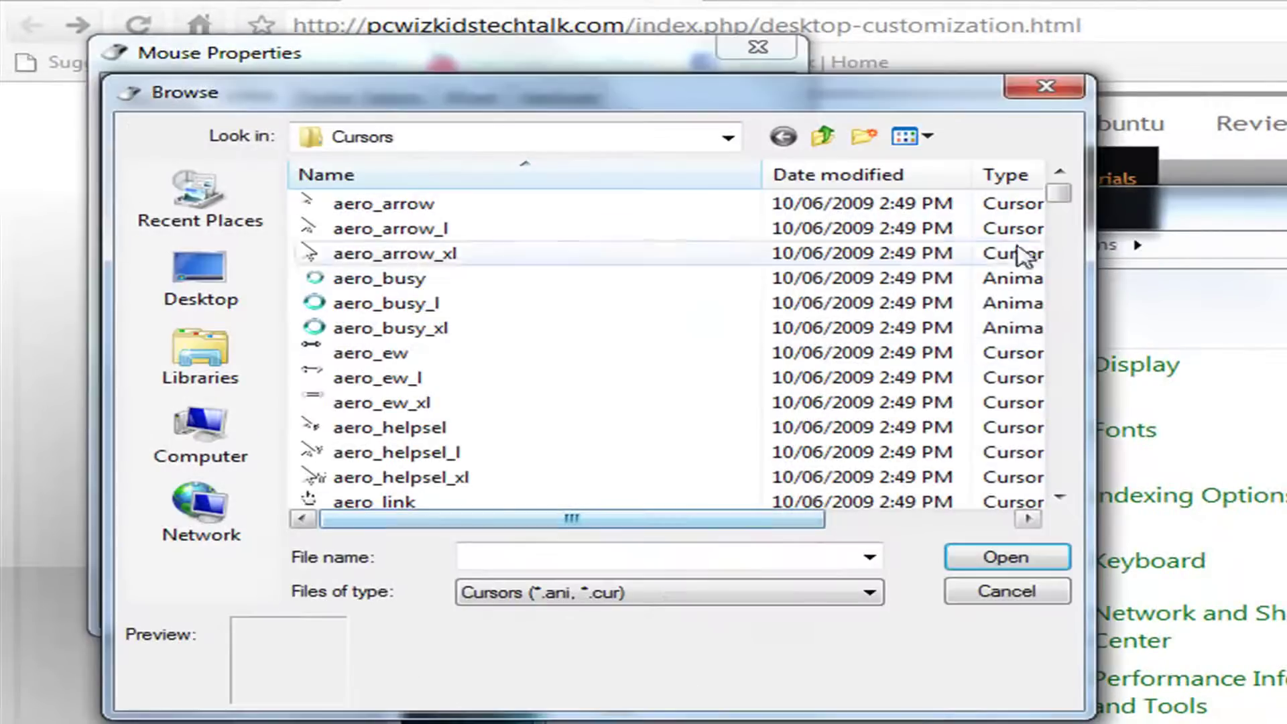
pyautogui.moveTo(1065, 196); pyautogui.dragTo(1053, 263)
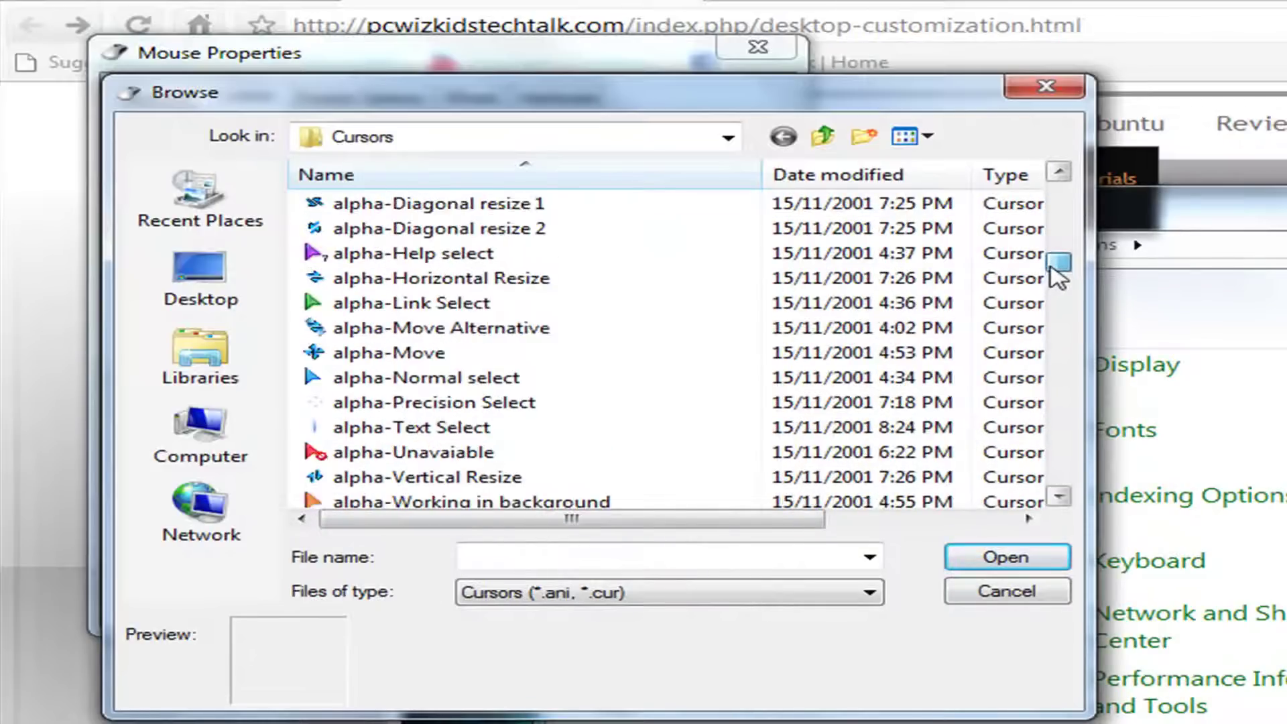
pyautogui.click(413, 386)
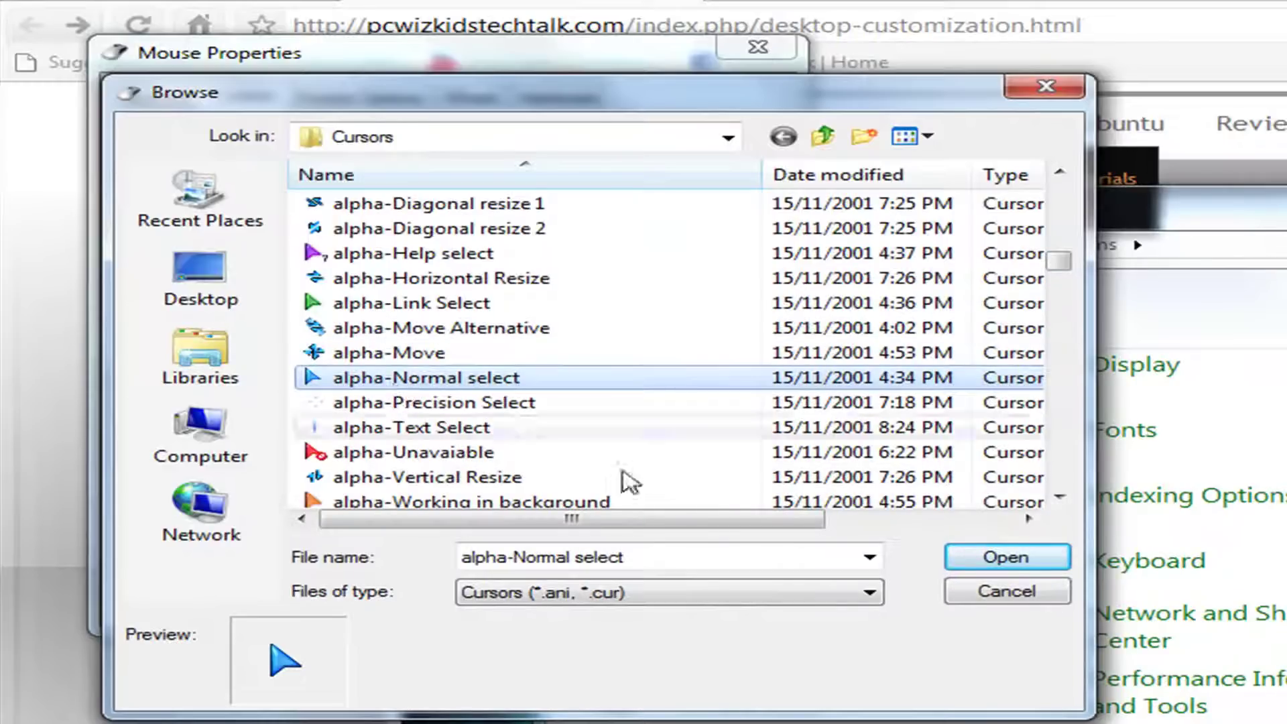
pyautogui.click(1035, 557)
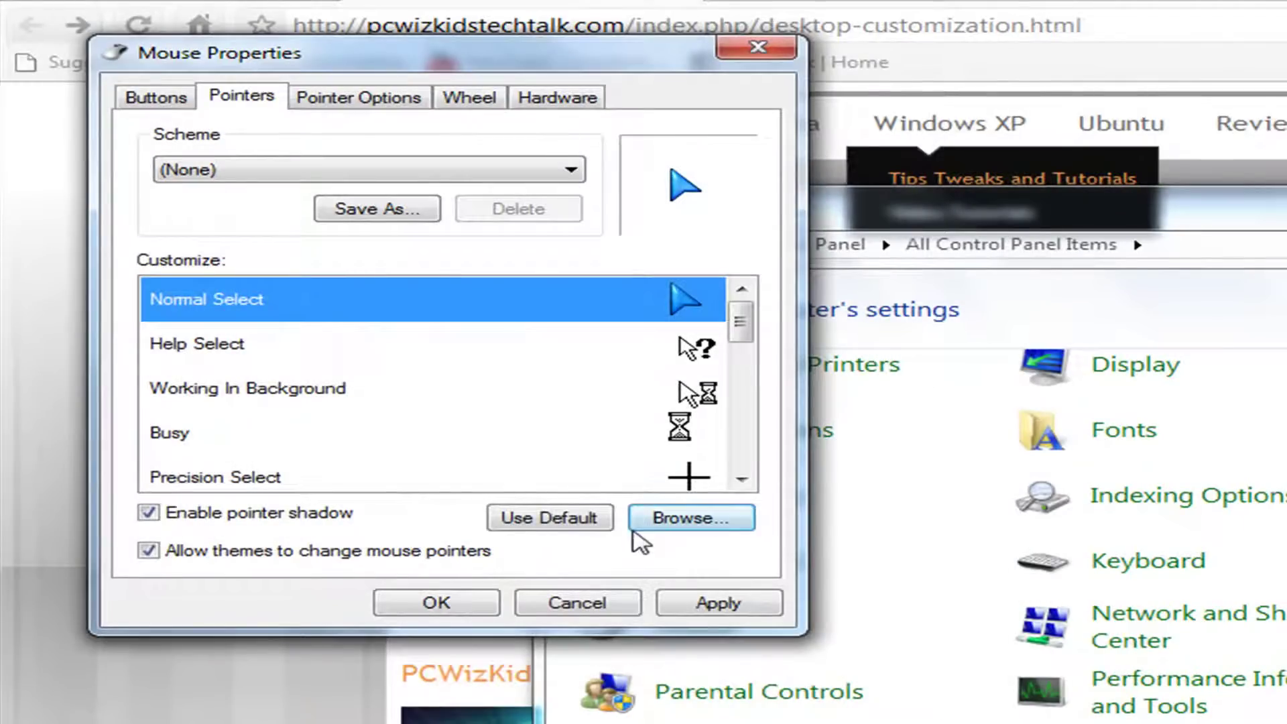
# Apply alpha-Normal select, then replace Normal Select with the purple alpha-Help select cursor and apply again.
pyautogui.click(705, 595)
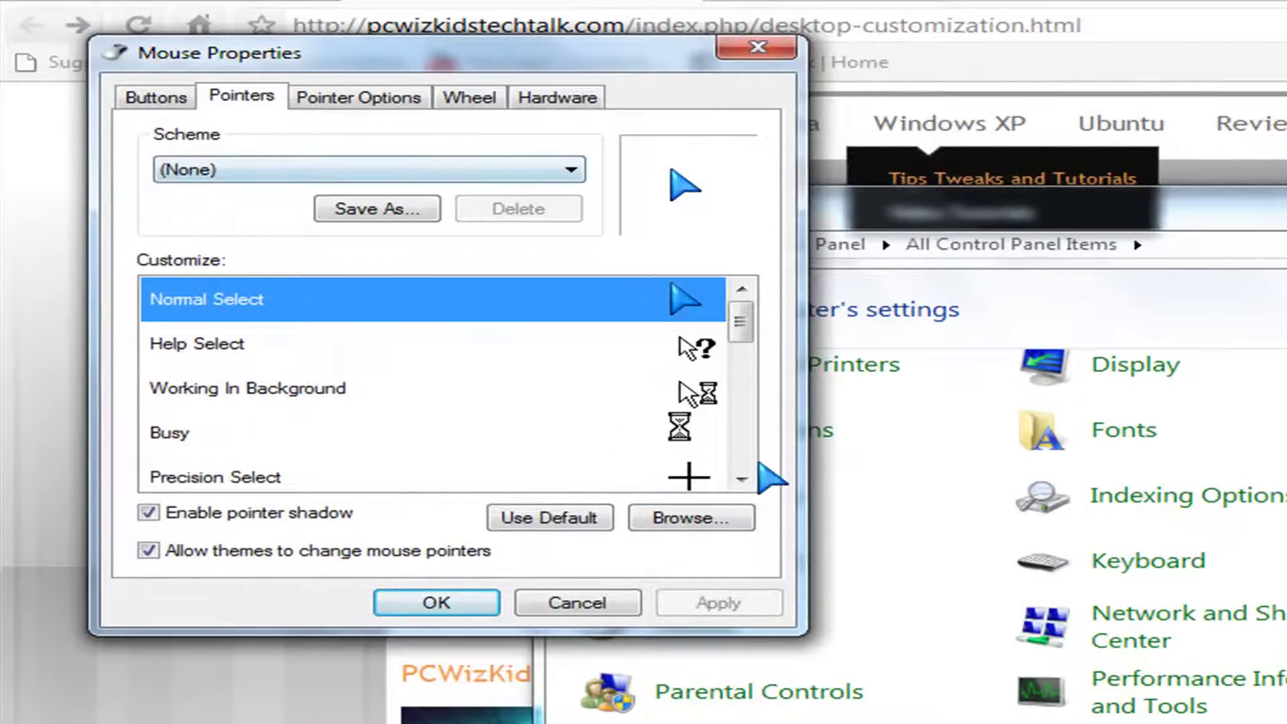
pyautogui.click(690, 523)
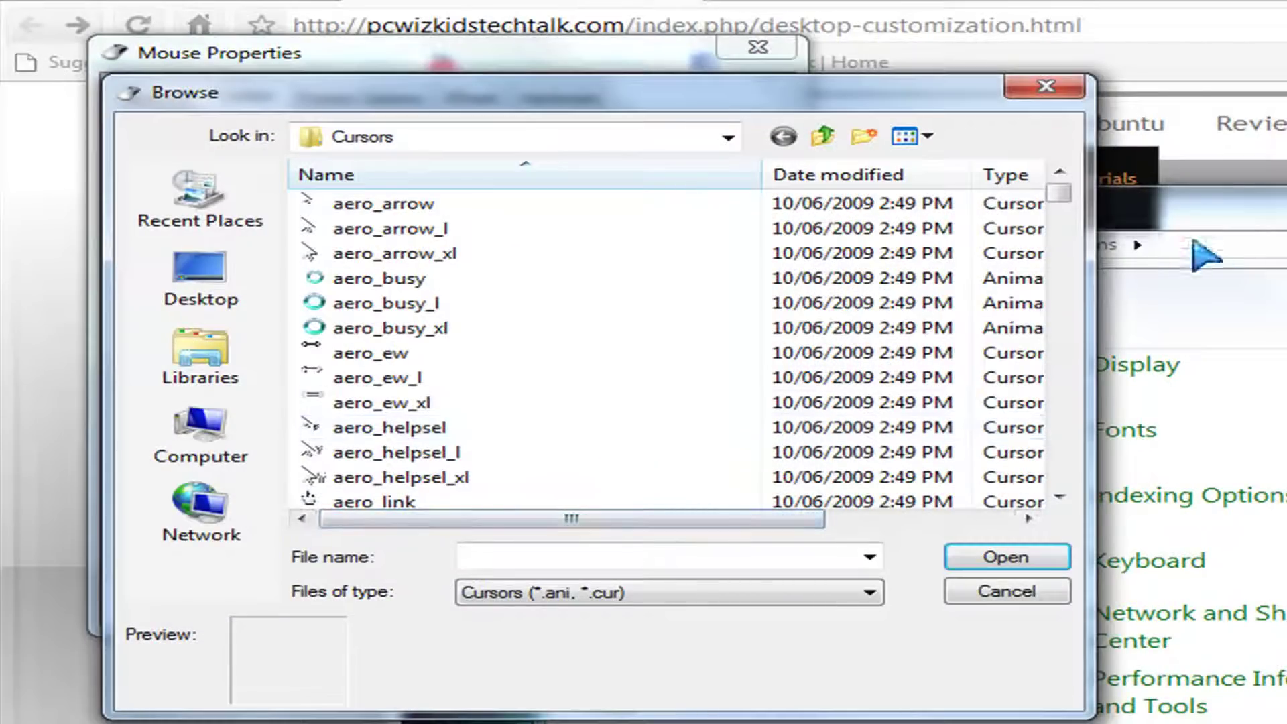
pyautogui.moveTo(1061, 195); pyautogui.dragTo(1059, 268)
pyautogui.click(533, 330)
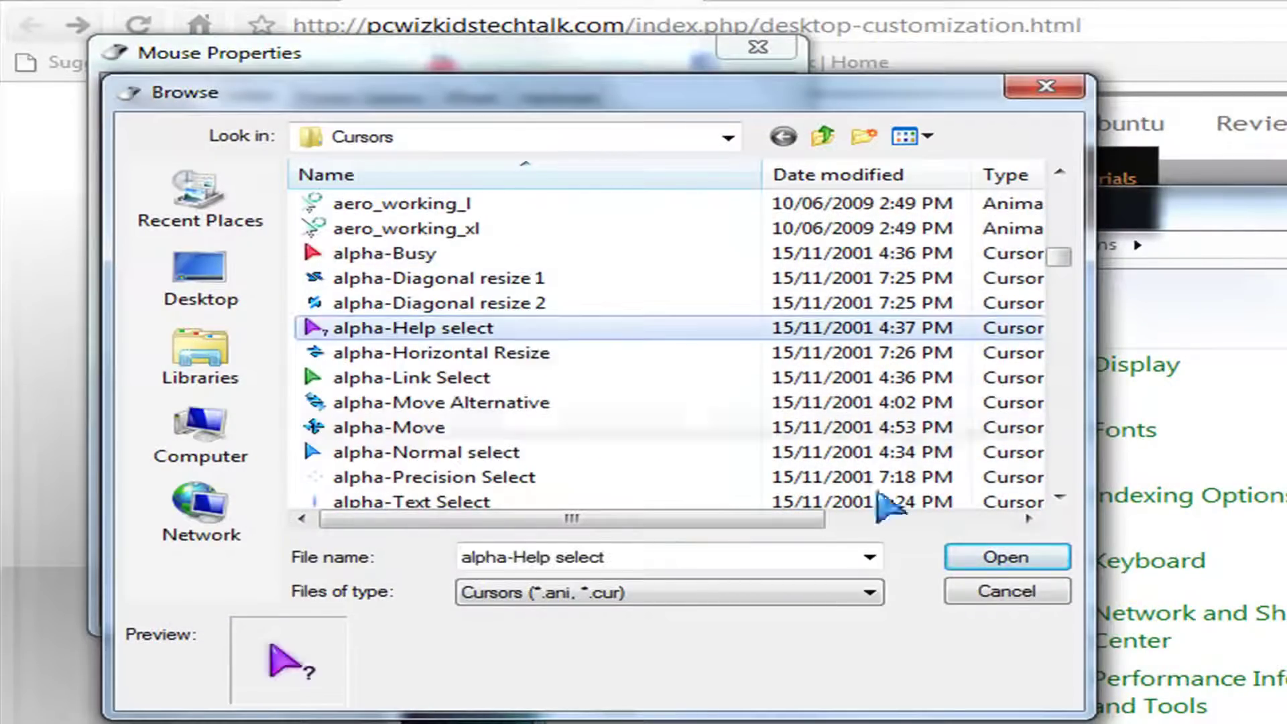
pyautogui.click(986, 562)
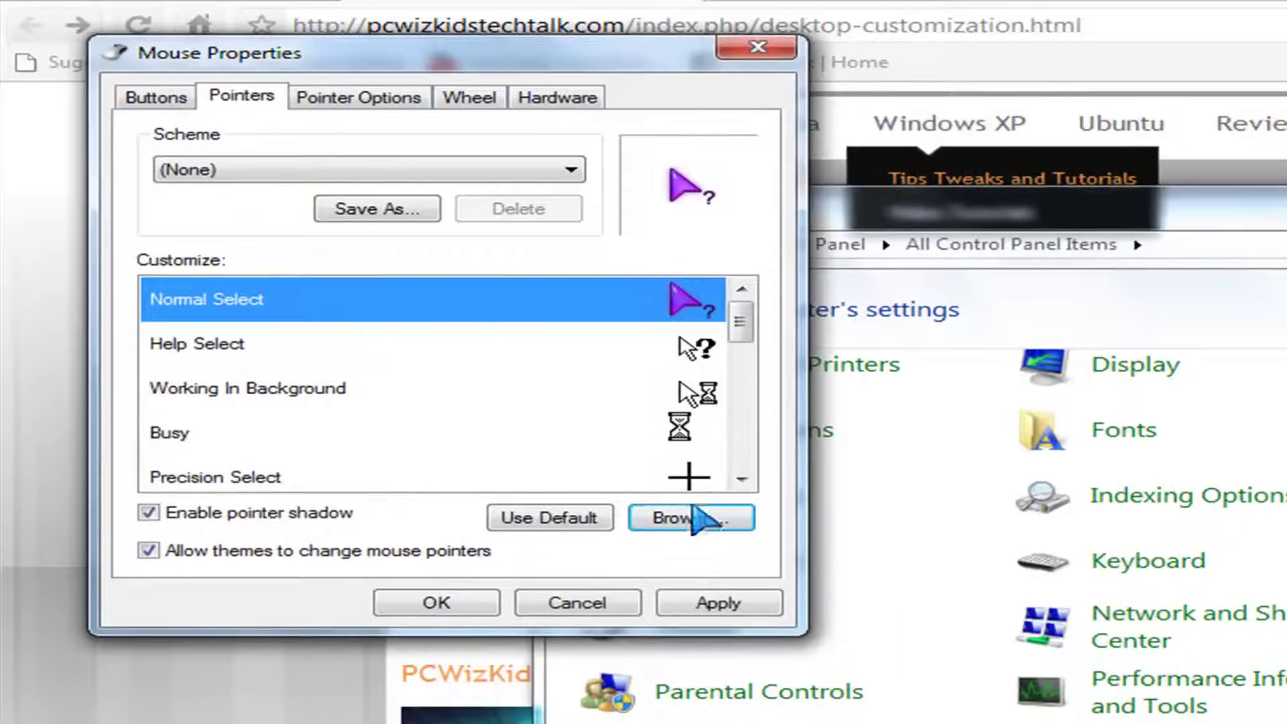
pyautogui.click(721, 596)
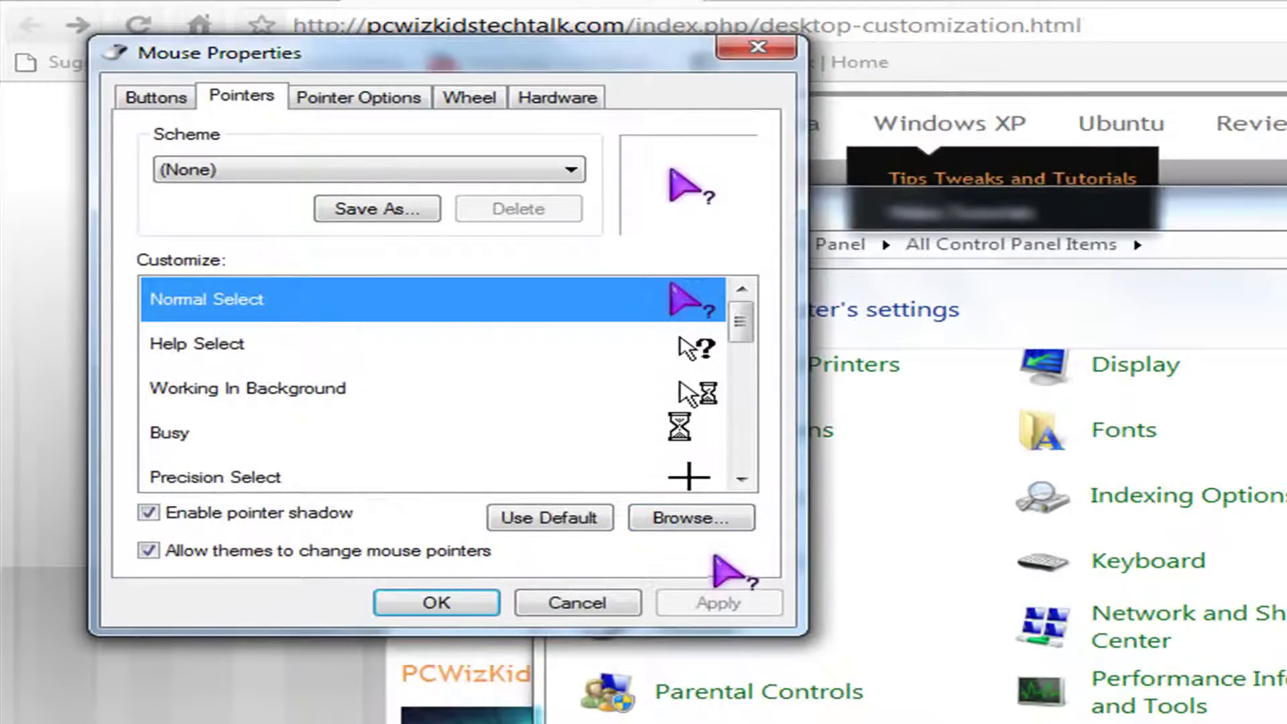